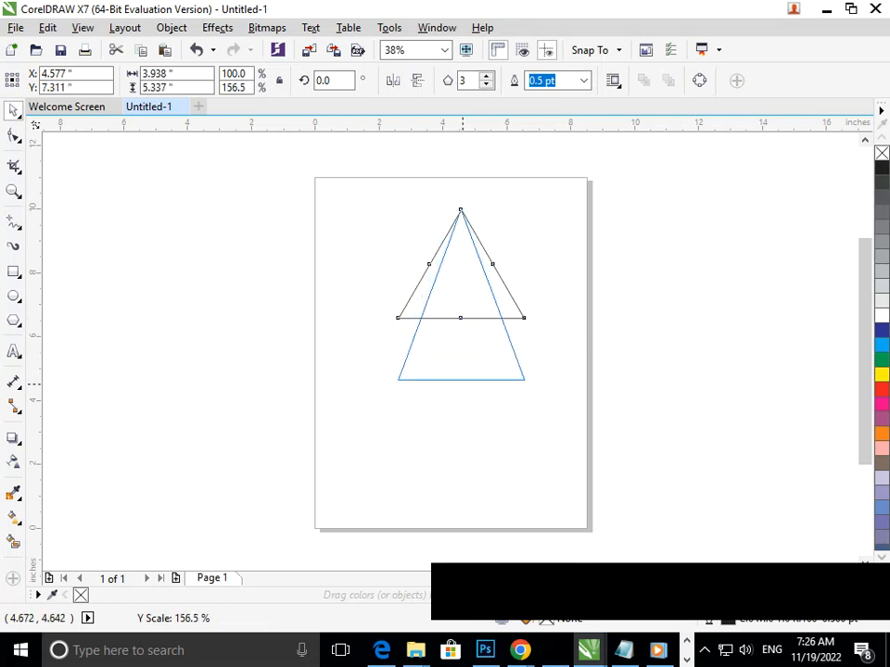
- Stretch the three-sided polygon downward to about 5.34 inches tall, keeping its width, and deselect it
left_click(462, 413)
left_click(459, 379)
left_click(314, 416)
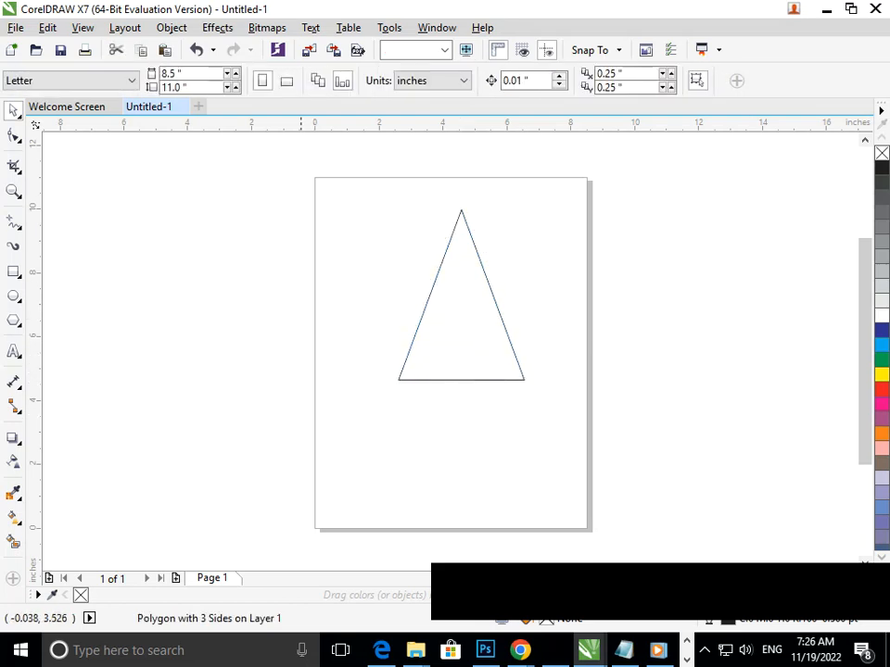
- Draw a narrow upright rectangle to the left of the tall triangle
left_click(14, 223)
mouse_move(14, 270)
left_click(79, 270)
left_click_drag(348, 256, 382, 341)
left_click(13, 110)
left_click(322, 338)
- Skew the narrow rectangle parallel to the triangle's left edge, about 2.2 by 4.6 inches overall, with its base near the triangle's base
mouse_move(375, 252)
left_mouse_down()
mouse_move(378, 222)
mouse_move(431, 227)
left_mouse_up()
left_click(378, 231)
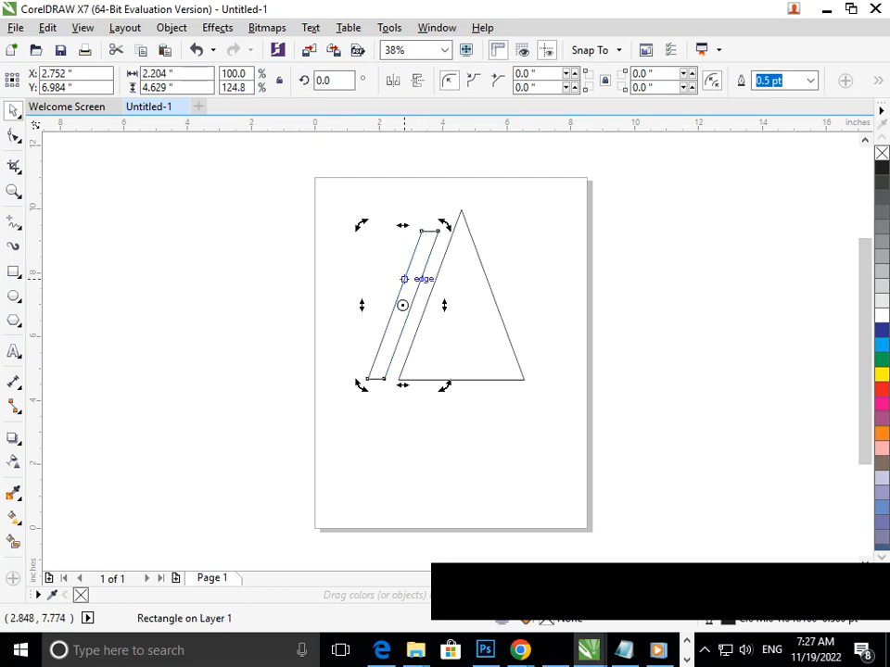
left_click(403, 287)
mouse_move(403, 287)
left_mouse_down()
mouse_move(375, 278)
mouse_move(401, 289)
left_mouse_up()
left_click(430, 291)
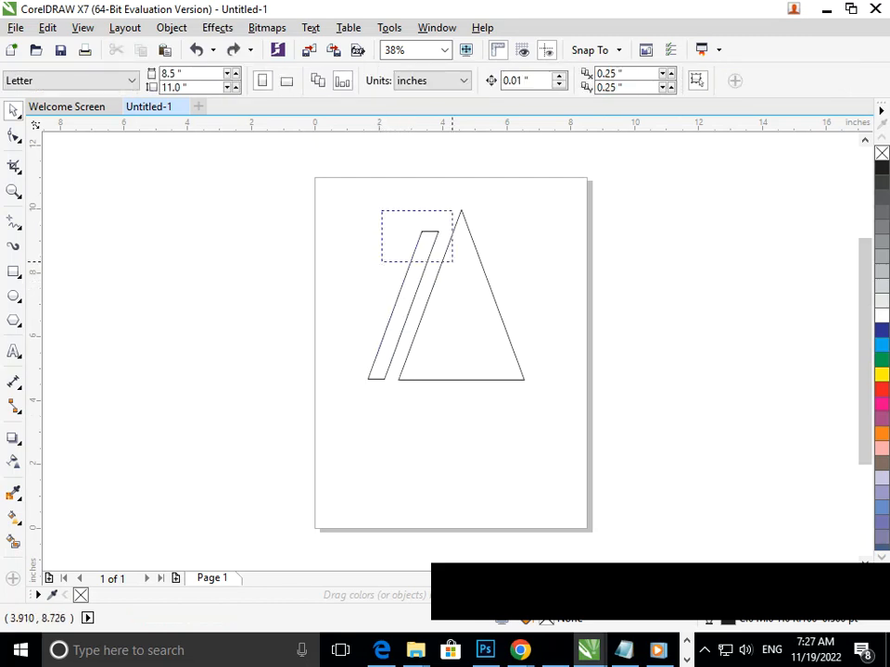
- Try to reshape the slanted rectangle by moving its upper right corner node, and undo the change
left_click_drag(418, 233, 494, 317)
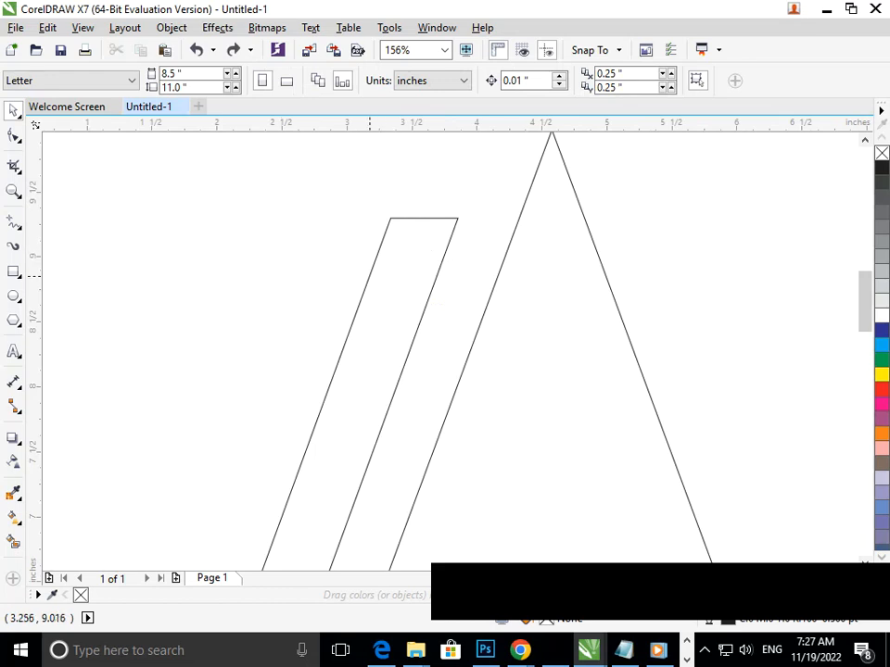
left_click(457, 219)
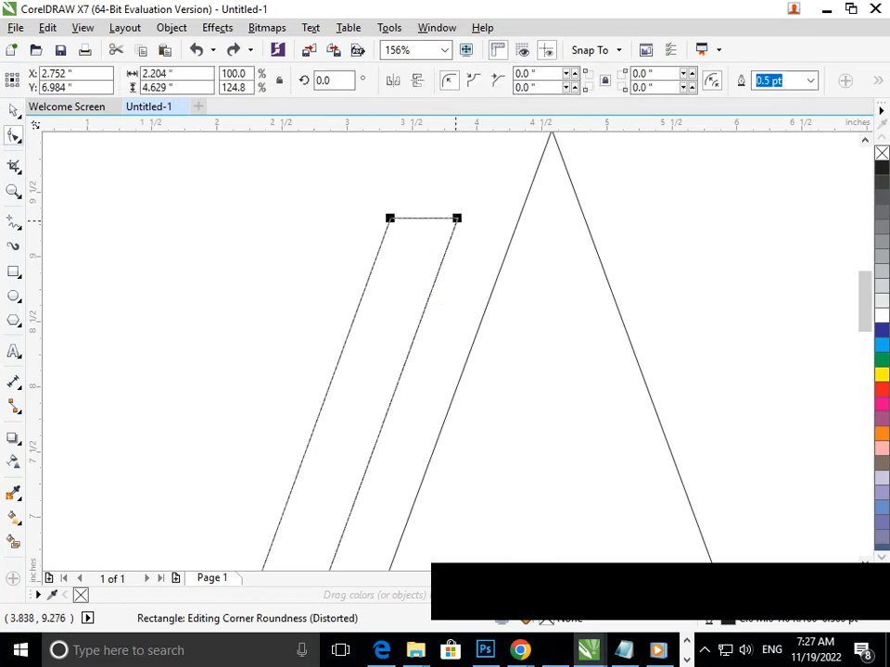
mouse_move(457, 218)
left_mouse_down()
mouse_move(443, 260)
mouse_move(455, 226)
left_mouse_up()
key("ctrl+z")
key("space")
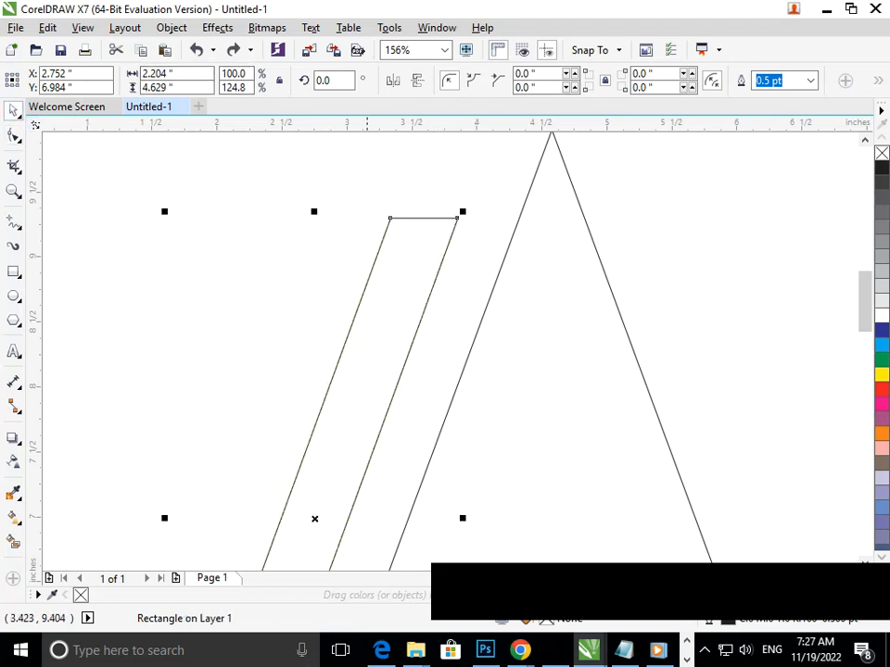
- Convert the slanted rectangle to curves and lower its upper right node along the slant to form a pointed tip
left_click(196, 244)
left_click(406, 215)
right_click(405, 217)
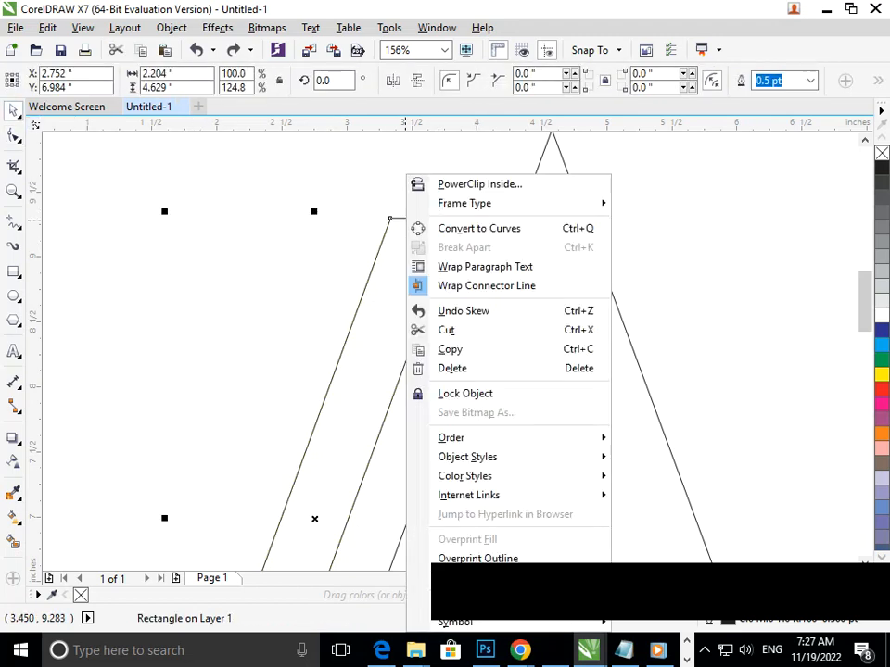
left_click(478, 228)
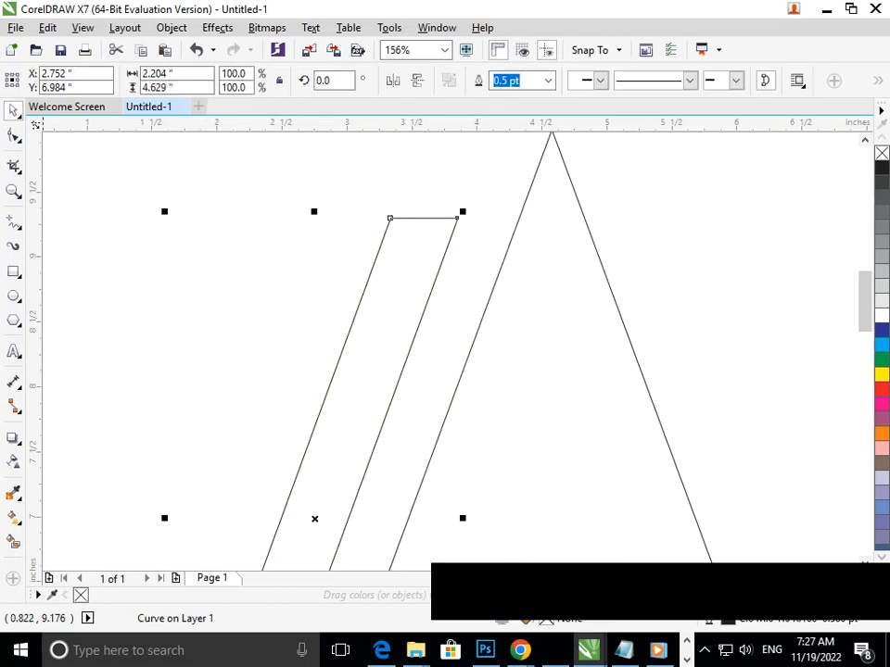
key("space")
left_click_drag(477, 242, 420, 318)
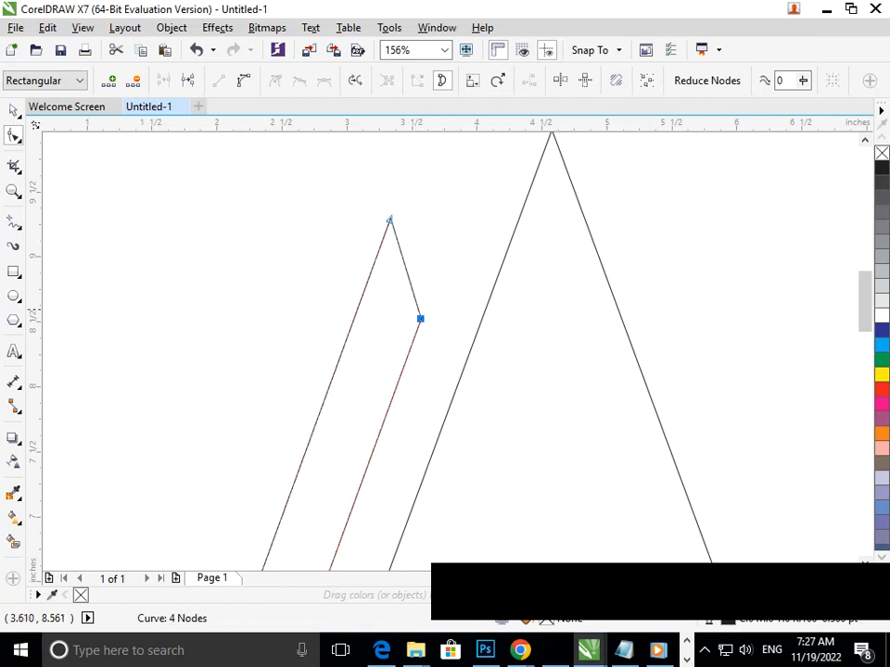
key("shift+F4")
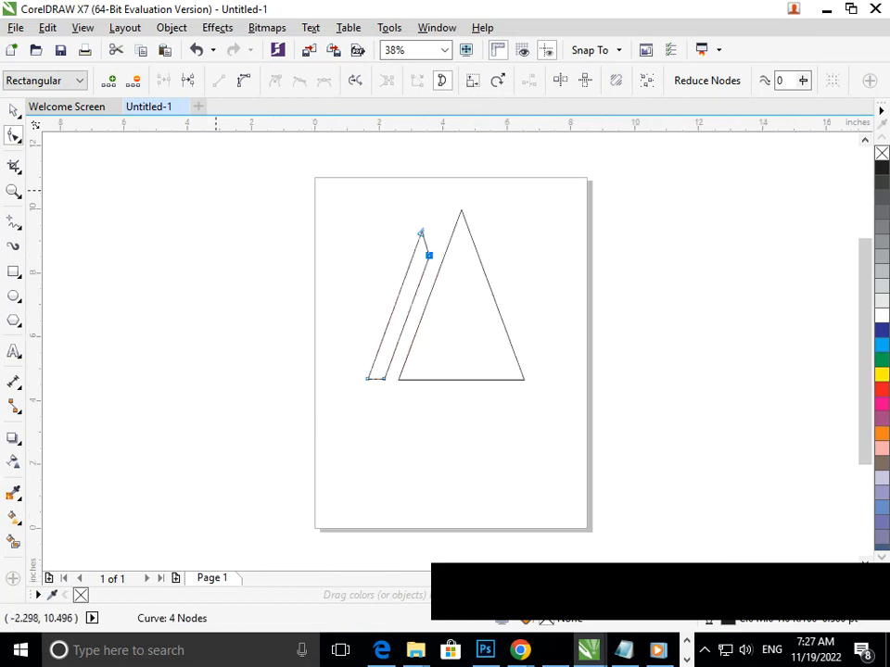
- Try to shrink the slanted bar from its upper right corner, and undo the change
key("space")
left_click_drag(318, 193, 457, 419)
left_click_drag(435, 223, 425, 243)
key("ctrl+z")
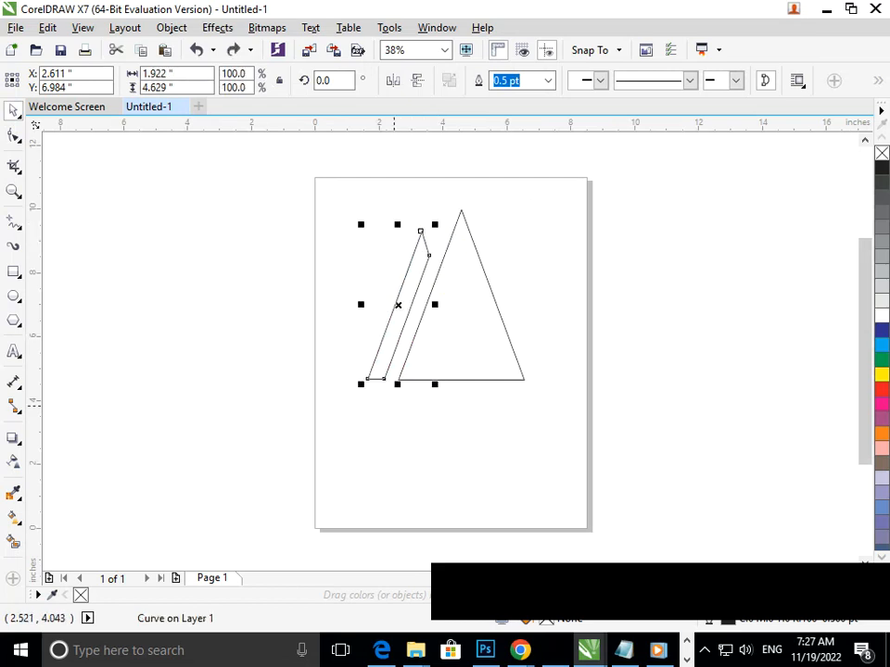
- Place a duplicate of the slanted bar about 0.94 inch to the left of the original
key("Escape")
left_click_drag(399, 339, 369, 336)
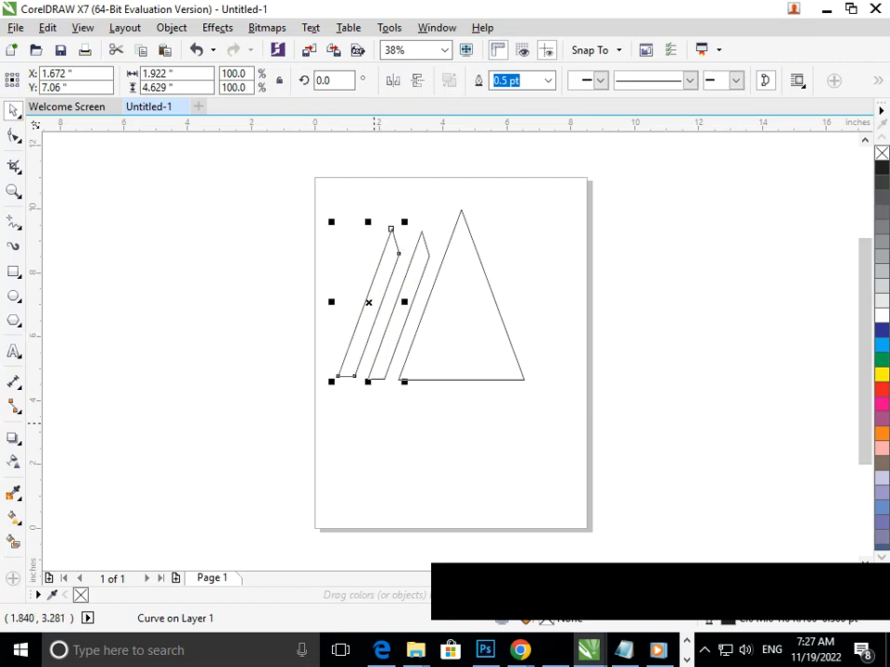
key("Escape")
- Shorten the leftmost bar to about 3.7 inches tall by moving its two upper nodes down along the slant
key("F10")
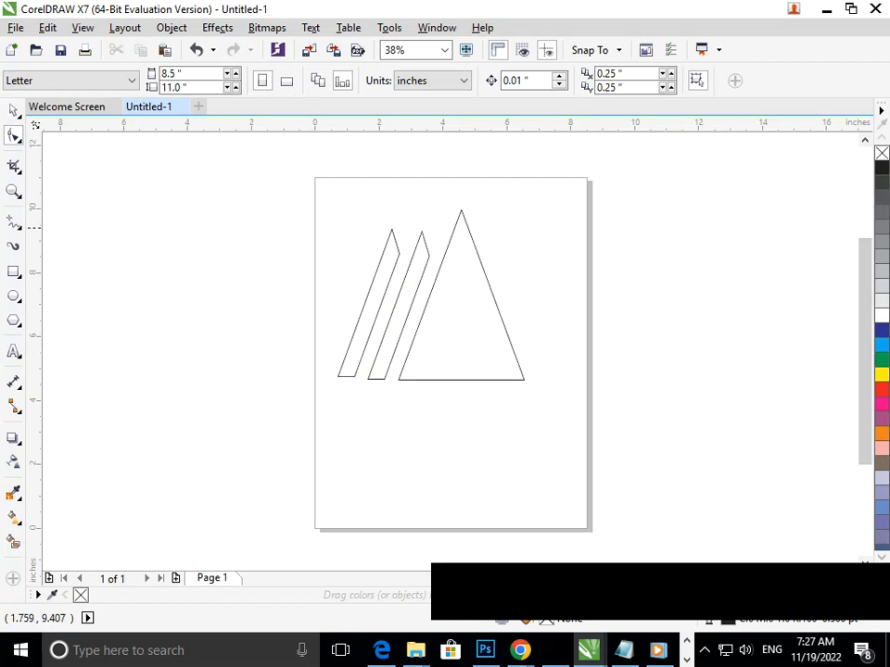
left_click(390, 232)
left_click_drag(399, 253, 389, 283)
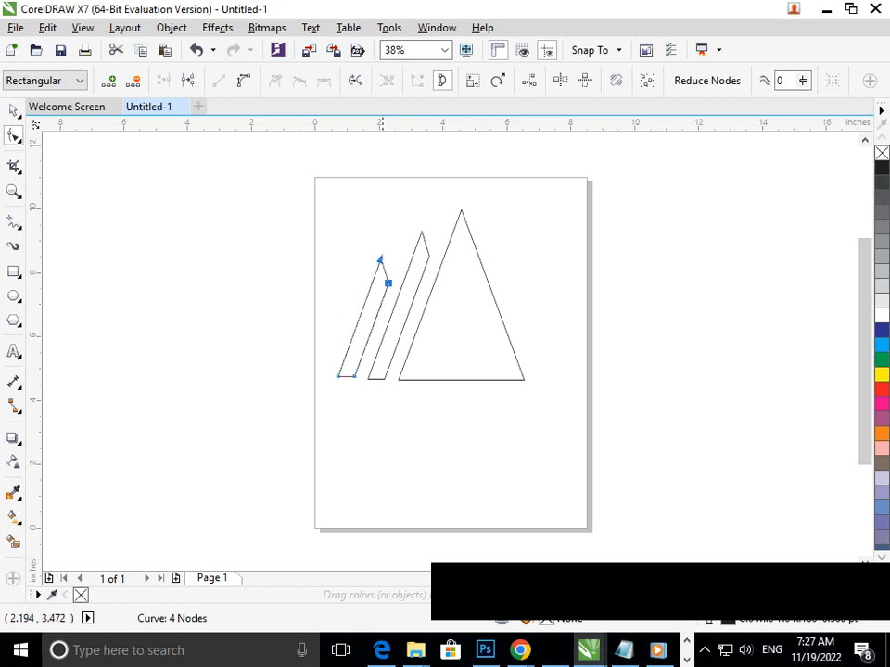
left_click(371, 456)
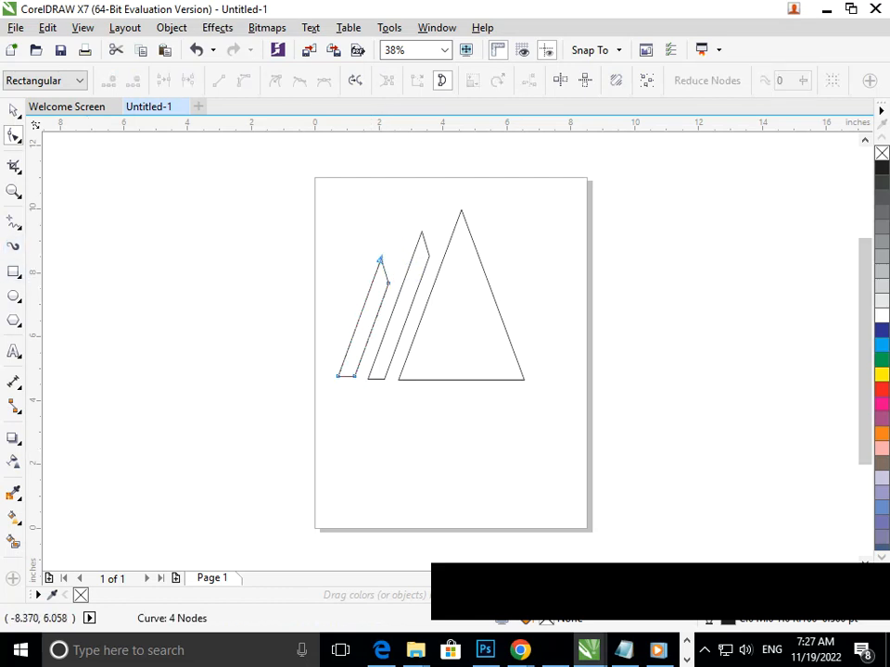
- Draw an open zigzag line with the Pen tool over the bars' peaks, ending above the triangle's apex, about 4.3 by 5.9 inches
left_click(14, 222)
left_click(56, 278)
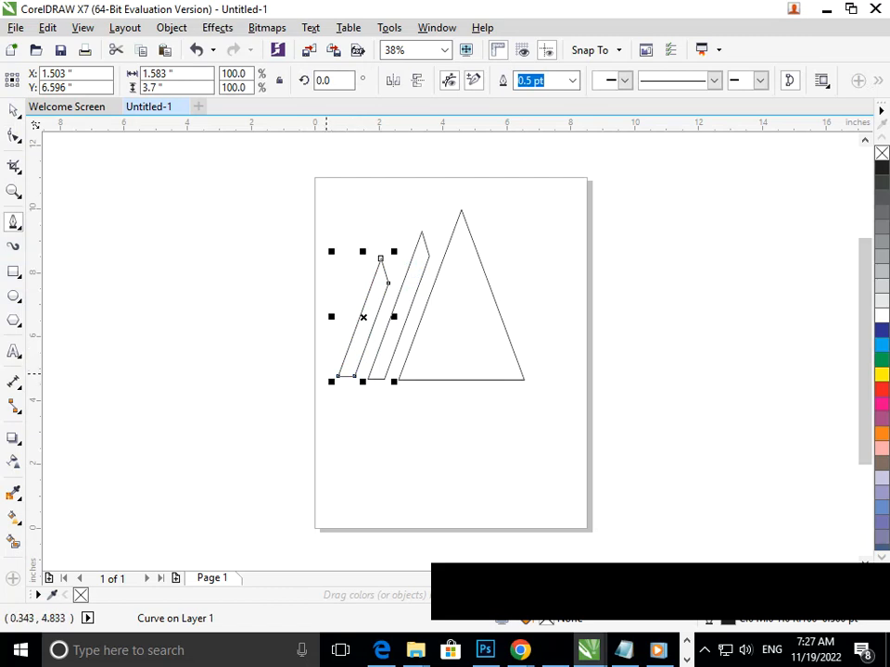
left_click(322, 376)
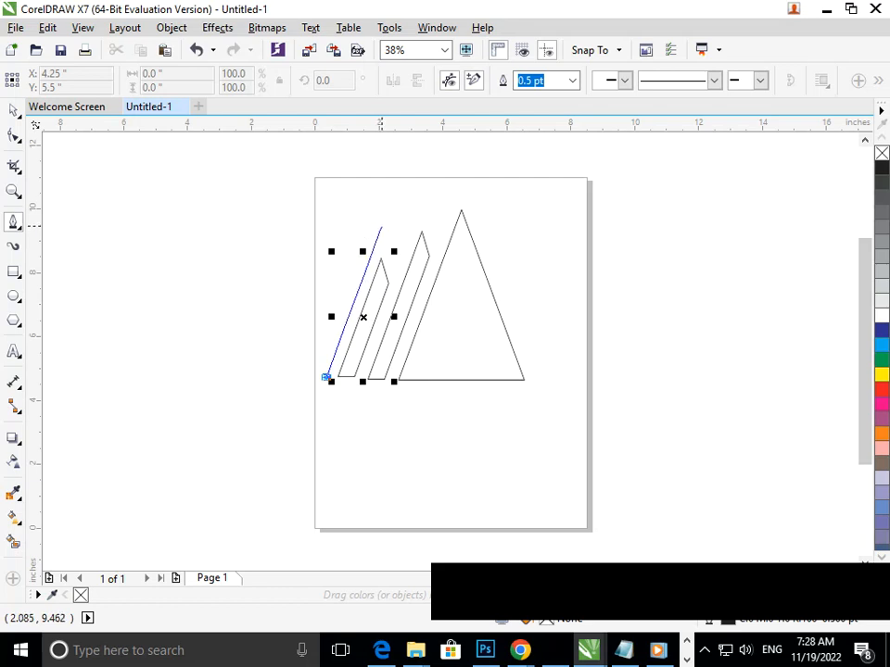
left_click(325, 377)
left_click(380, 224)
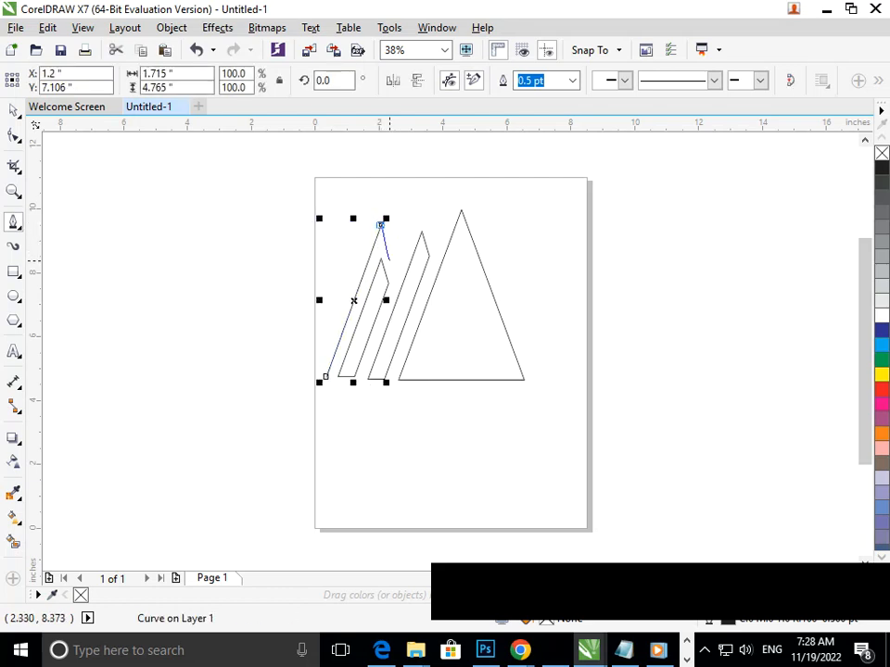
left_click(392, 263)
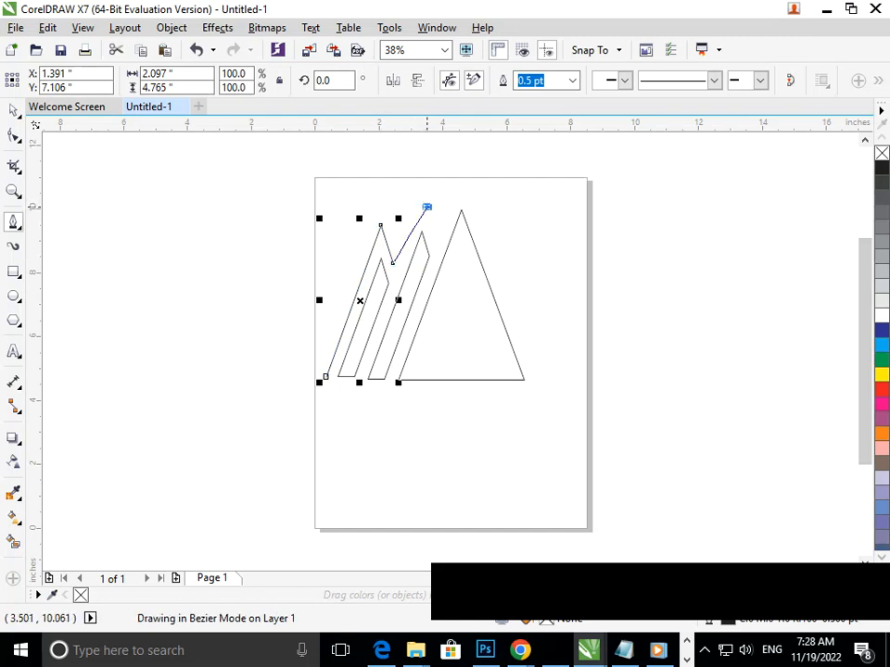
left_click(426, 206)
left_click(431, 232)
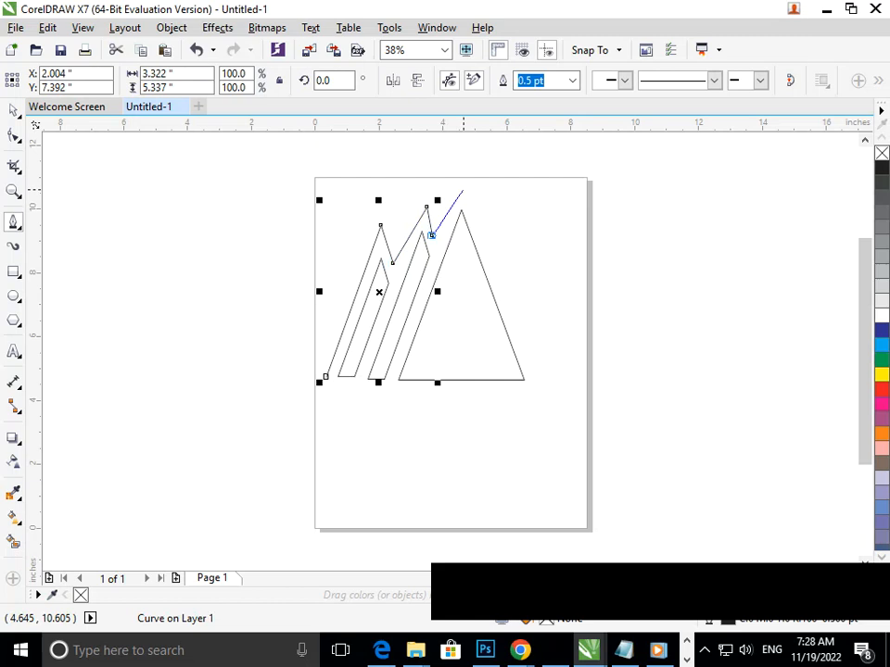
left_click(463, 190)
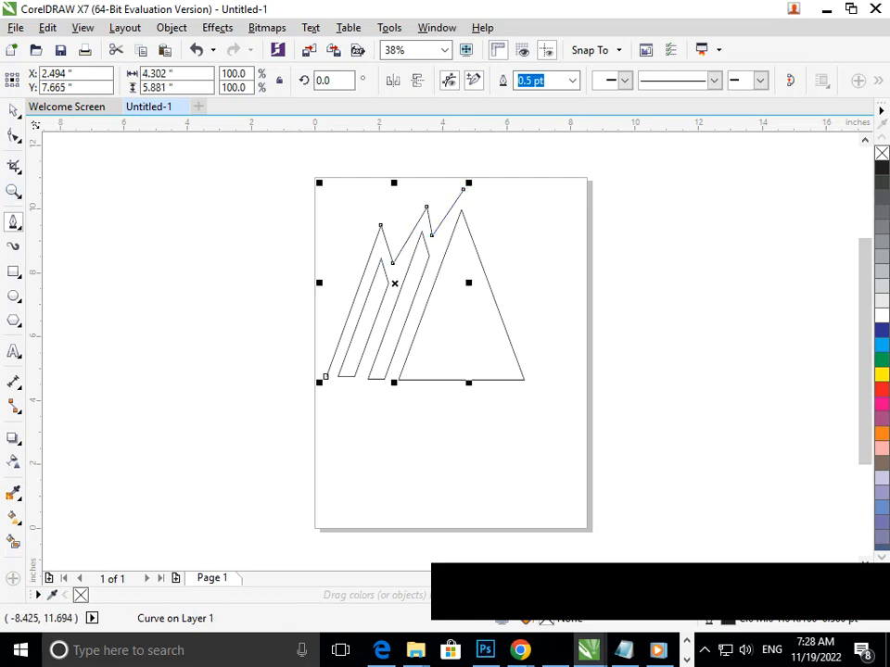
- Draw a small polygon in the empty area left of the page and set it to 3 sides
left_click(14, 320)
left_click_drag(110, 282, 180, 349)
left_click(486, 81)
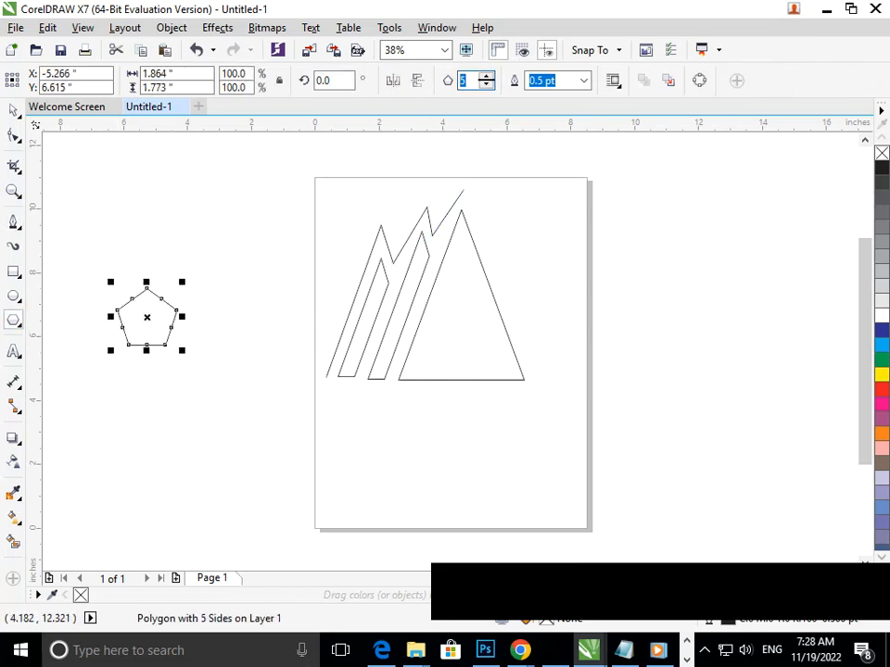
type("3")
key("Return")
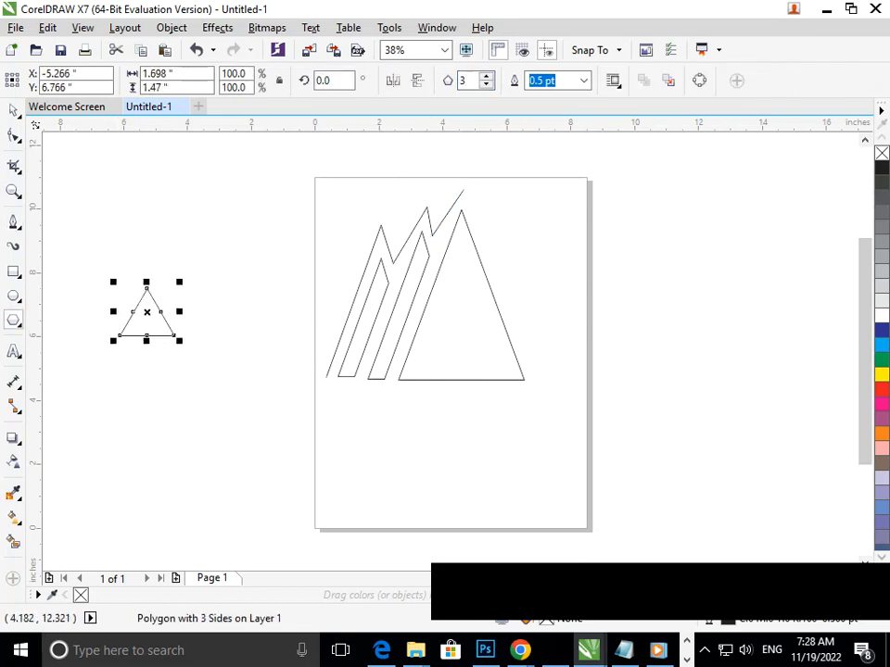
- Rotate the small triangle to 285 degrees and move it onto the upper end of the zigzag line
left_click(13, 111)
left_click(158, 329)
left_click_drag(179, 346, 123, 374)
left_click(150, 344)
left_click(143, 327)
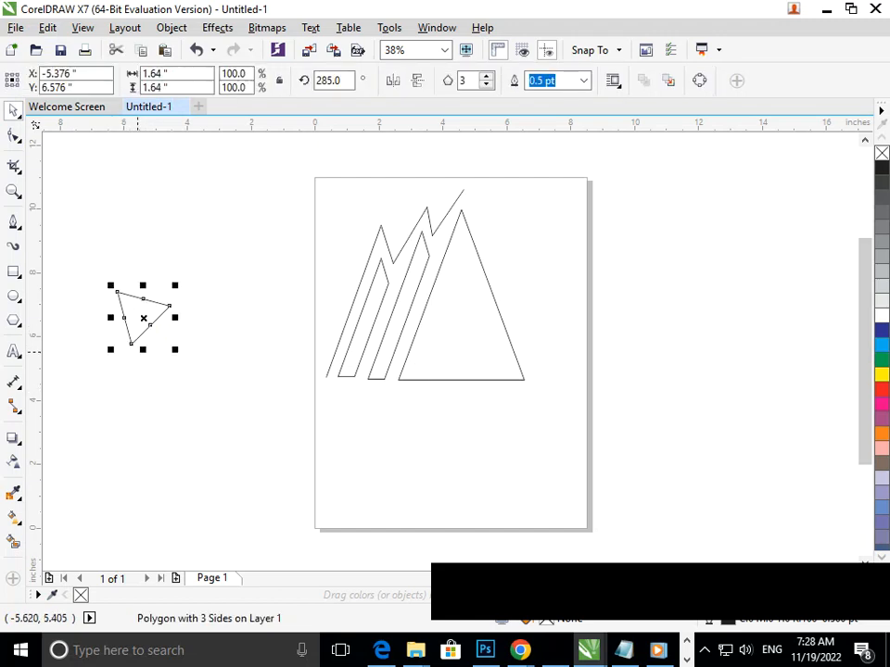
left_click_drag(129, 332, 465, 233)
left_click(465, 234)
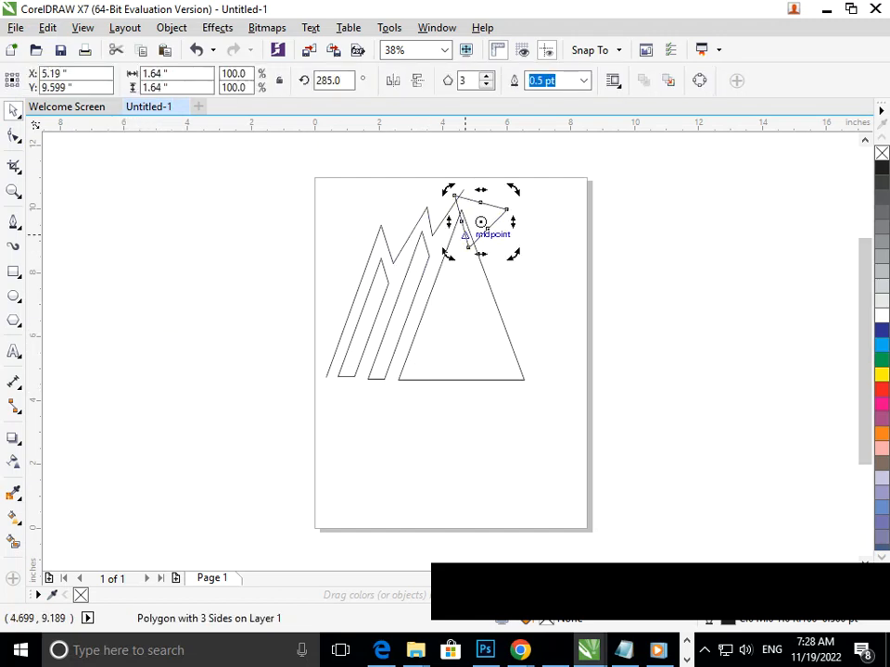
- Scale the small triangle to about 65%, rotate it to about 297 degrees and reposition it over the zigzag line's upper end
left_click_drag(513, 253, 549, 324)
left_click(547, 324)
left_click_drag(480, 274, 522, 336)
left_click(541, 271)
left_click(523, 335)
left_click_drag(530, 292, 524, 183)
left_click(513, 279)
left_click(540, 348)
left_click(501, 277)
left_click_drag(501, 277, 464, 265)
left_click_drag(521, 214, 474, 247)
left_click(511, 269)
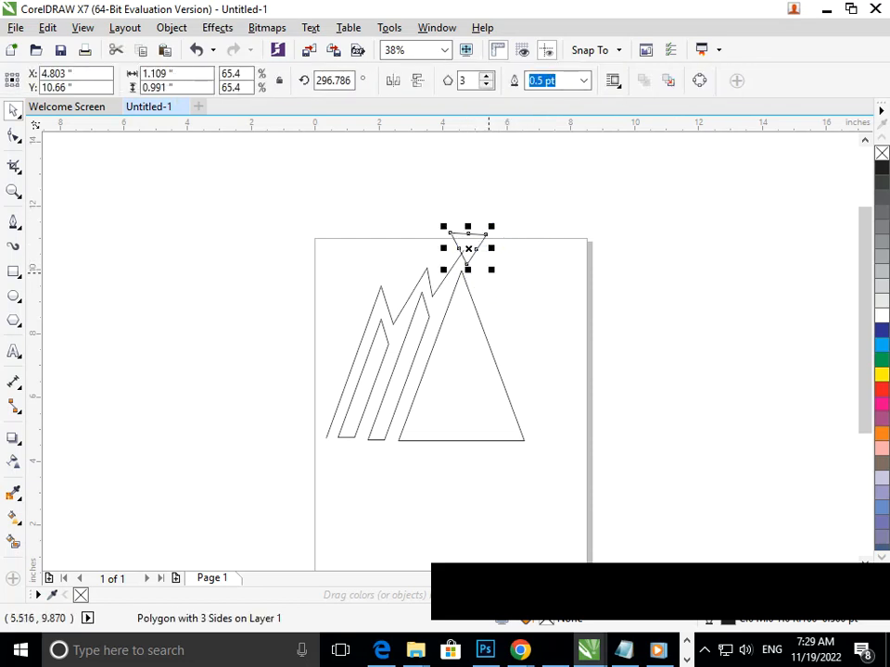
- Rotate the small triangle to about 310 degrees and align it as an arrowhead on the zigzag line's end
scroll(470, 252, "up", 4)
left_click(470, 252)
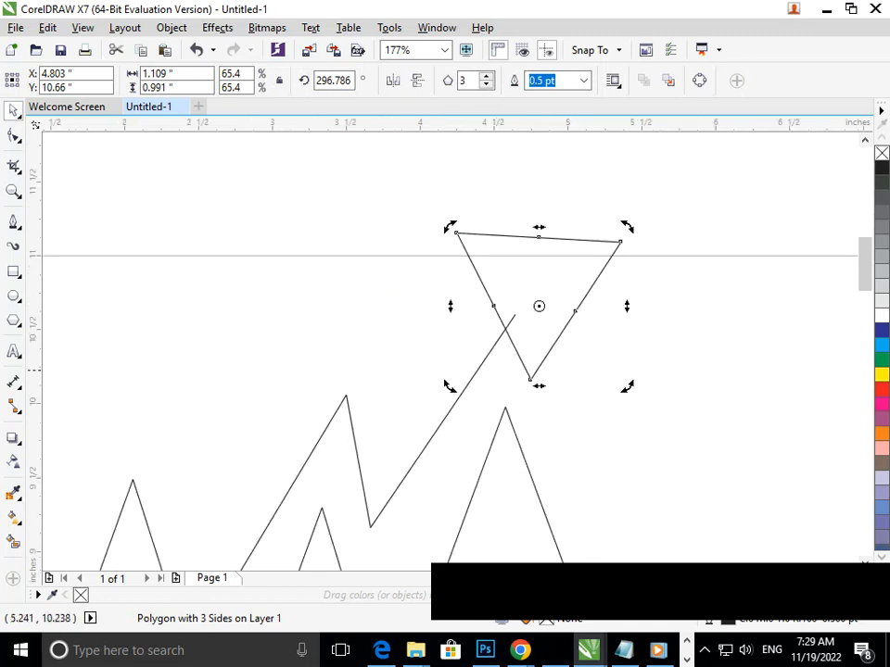
left_click_drag(626, 381, 652, 366)
left_click(546, 320)
left_click_drag(546, 324, 552, 330)
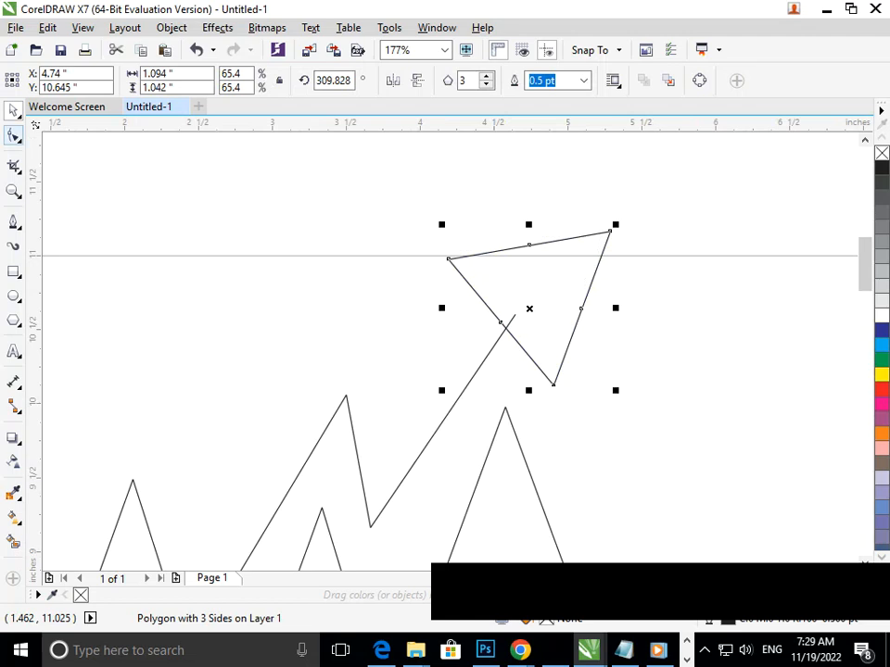
- Try to reshape the arrowhead polygon by moving its upper right node, and undo the change
left_click(14, 135)
mouse_move(608, 231)
left_mouse_down()
mouse_move(582, 214)
mouse_move(599, 234)
left_mouse_up()
key("ctrl+z")
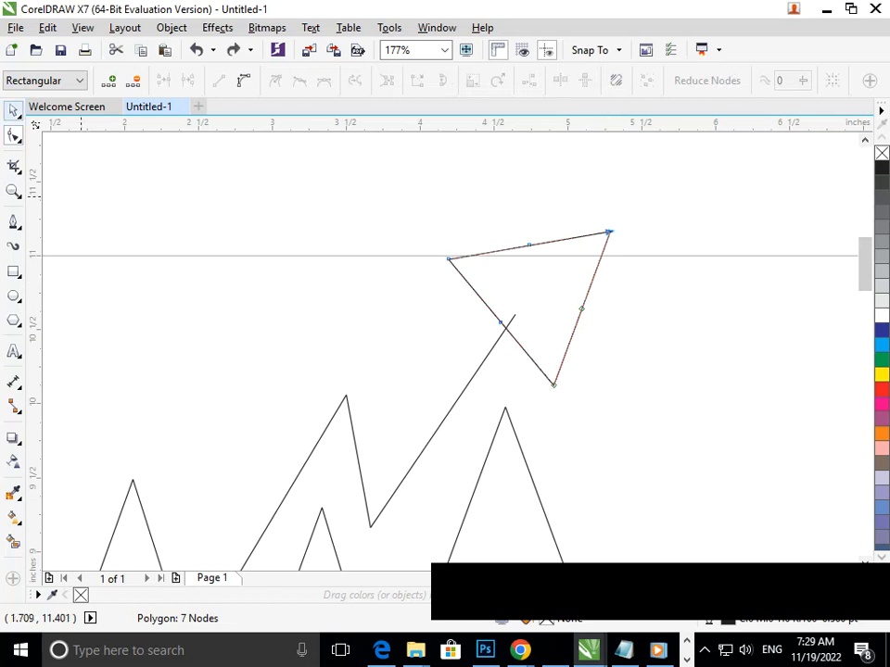
- Convert the arrowhead triangle to curves
left_click(13, 110)
left_click(81, 197)
left_click(456, 268)
right_click(456, 267)
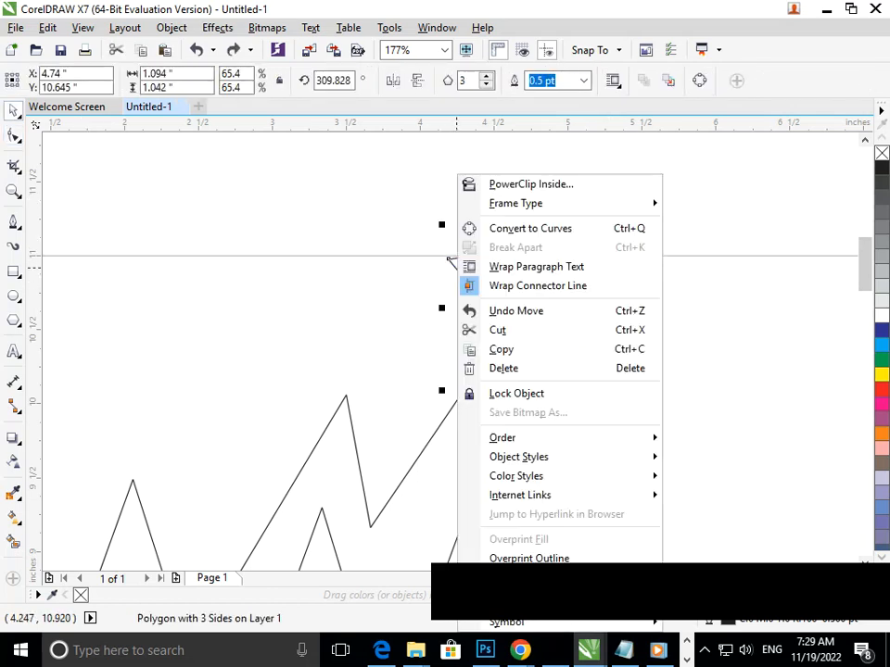
left_click(530, 228)
- Try to move the tip node of the curve arrowhead inward, and undo the move
left_click(13, 135)
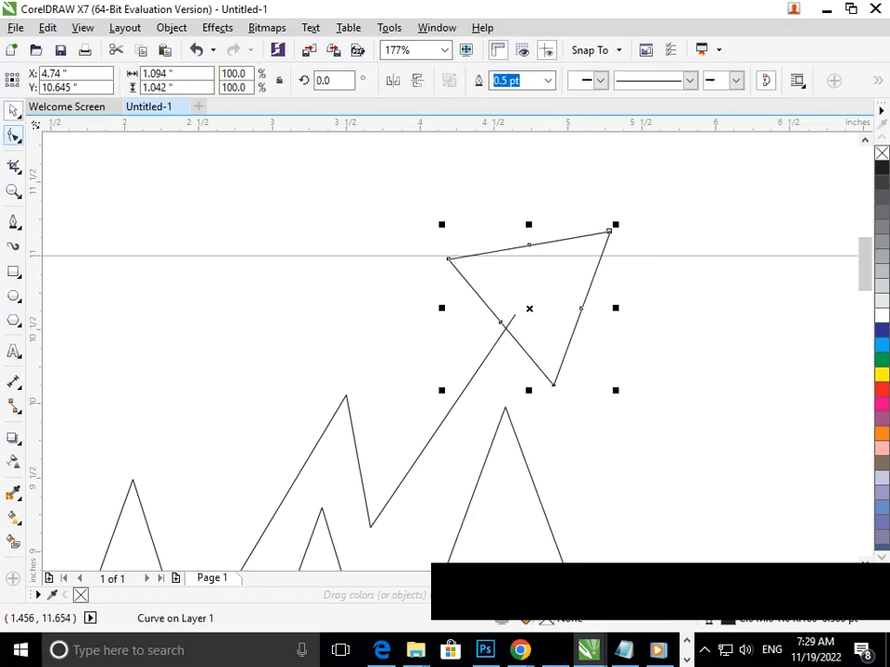
left_click_drag(579, 255, 591, 224)
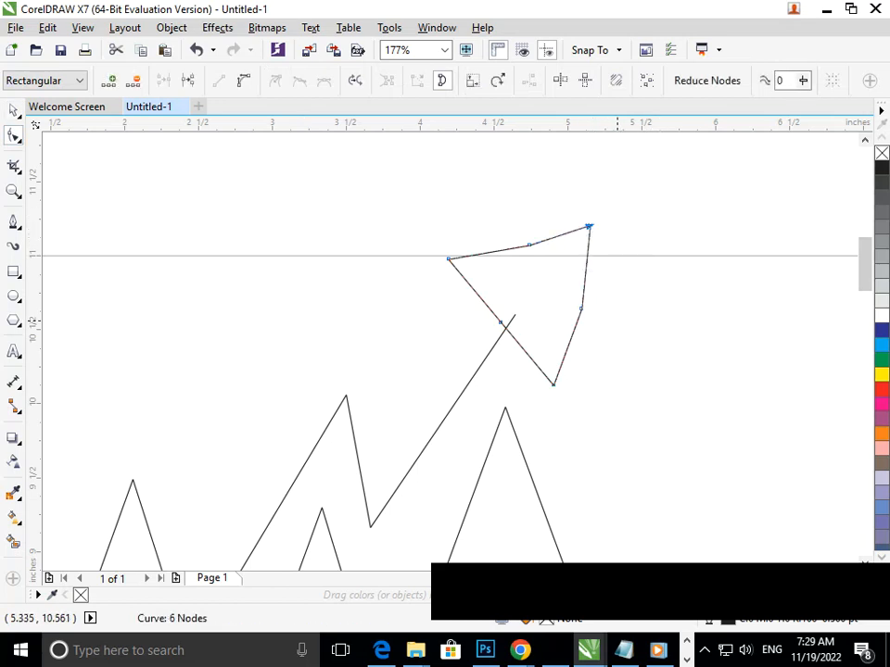
key("ctrl+z")
- Delete the midpoint nodes on the arrowhead's upper and right edges, and move its tip node slightly up and to the left
left_click_drag(619, 277, 568, 316)
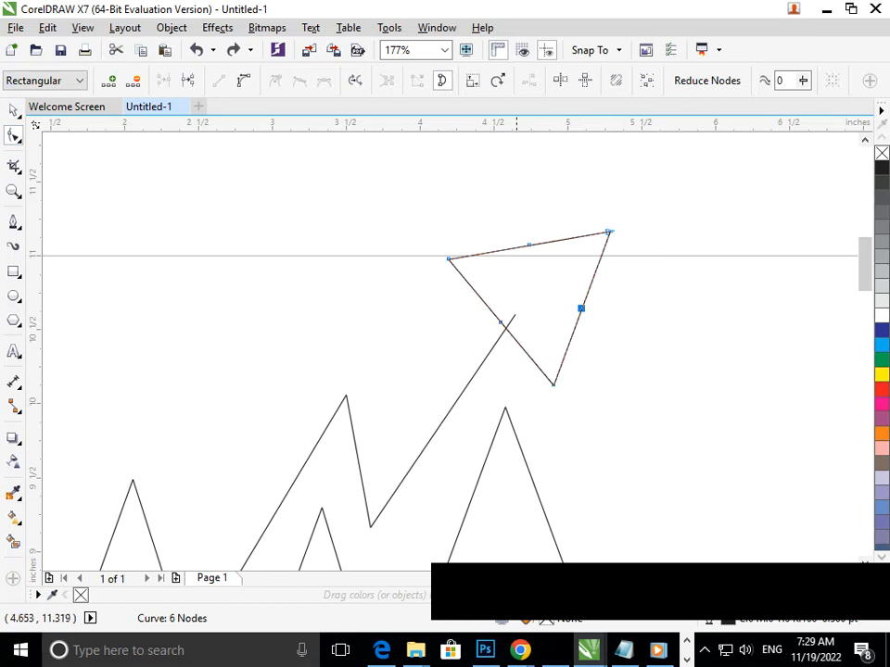
key("Delete")
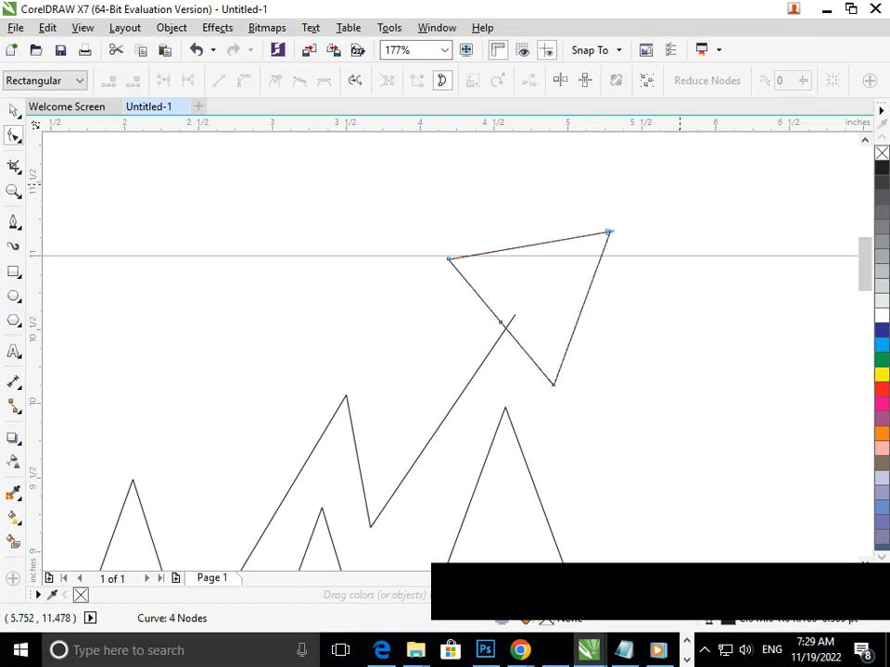
left_click_drag(608, 231, 586, 222)
left_click(560, 347)
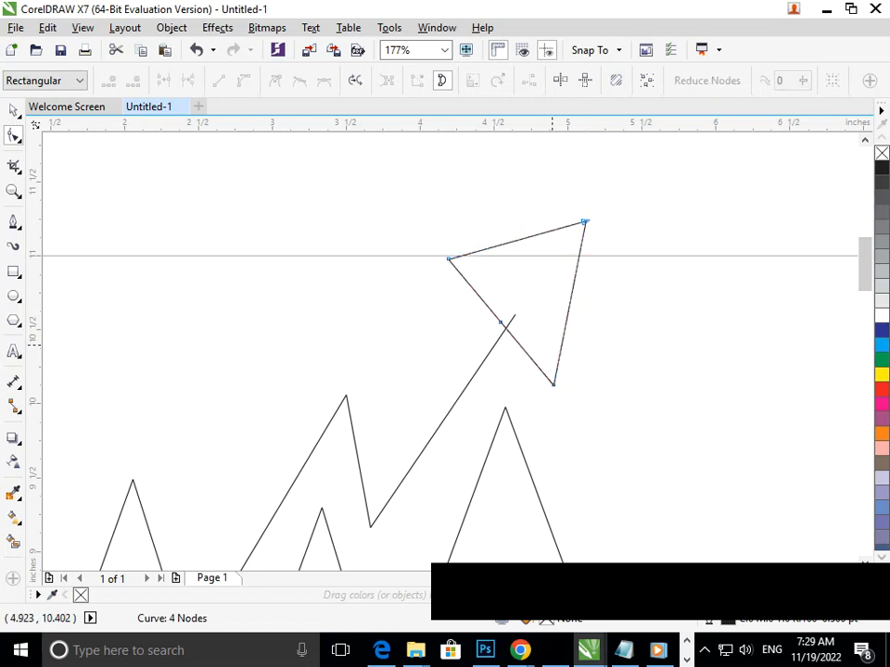
- Set the outline width of the zigzag arrow line to 8.0 pt
scroll(552, 353, "down", 3)
left_click(13, 110)
left_click(285, 368)
left_click(330, 430)
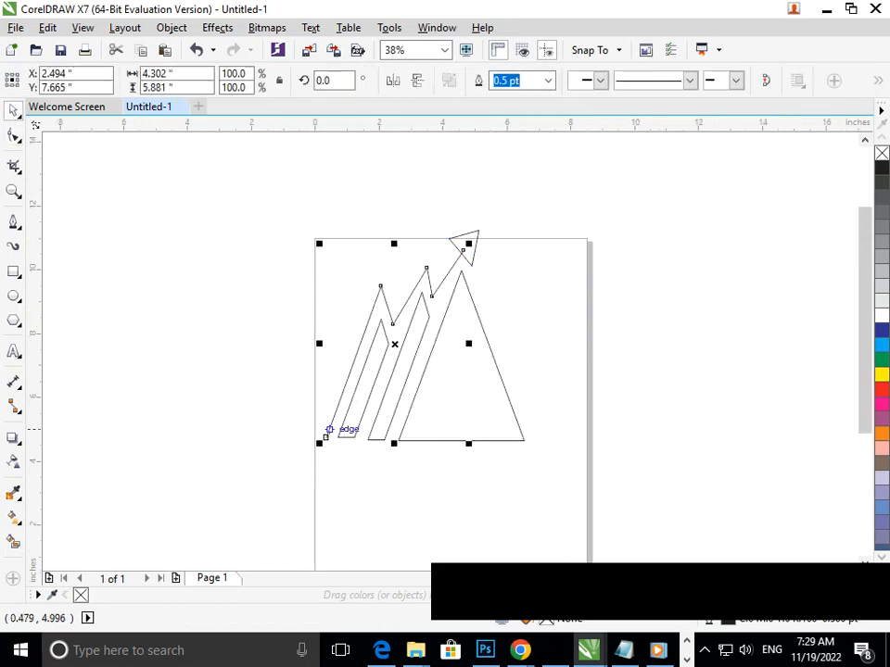
left_click(547, 81)
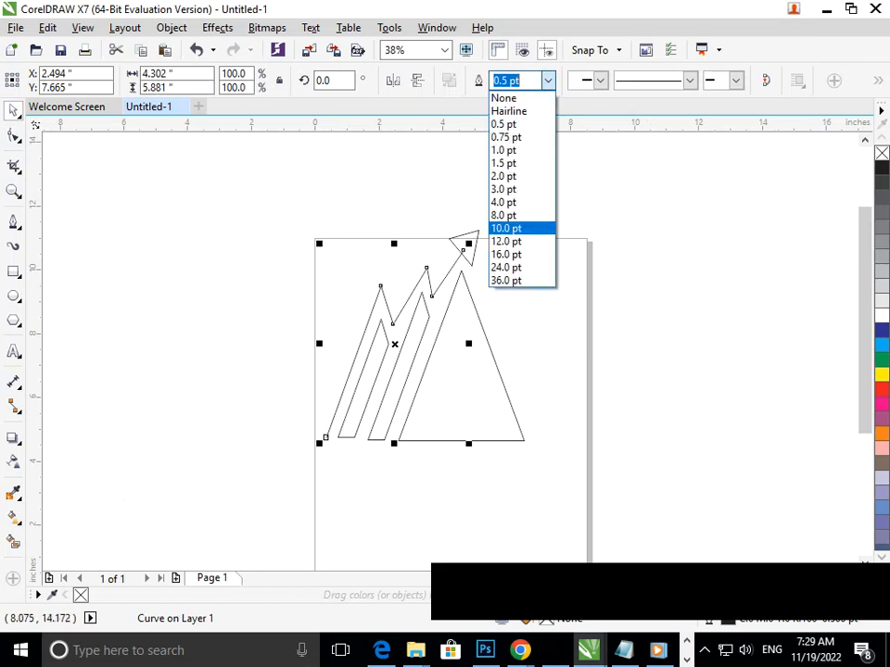
left_click(519, 215)
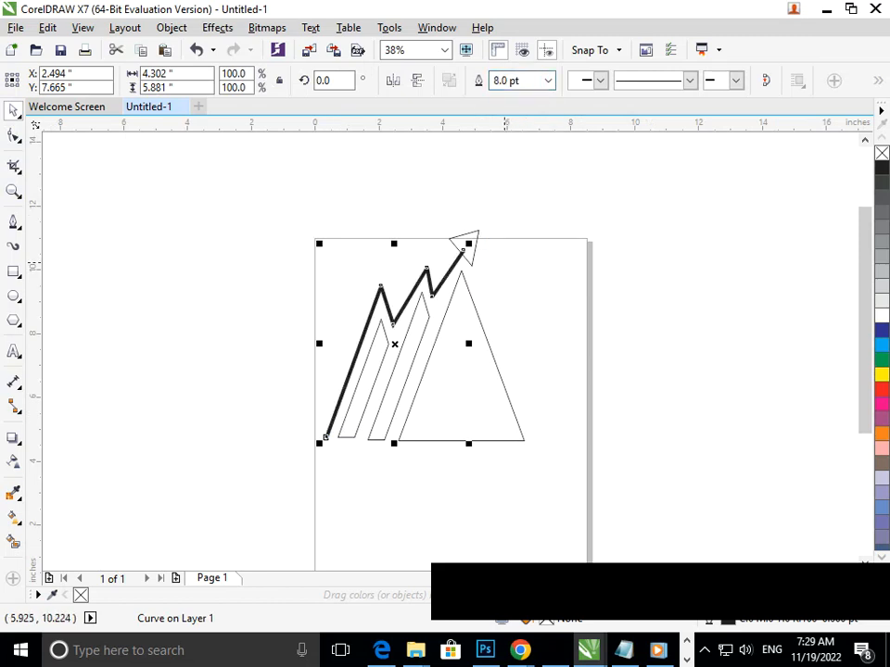
- Fill the arrowhead triangle at the end of the zigzag line with black
left_click(477, 245)
left_click(475, 246)
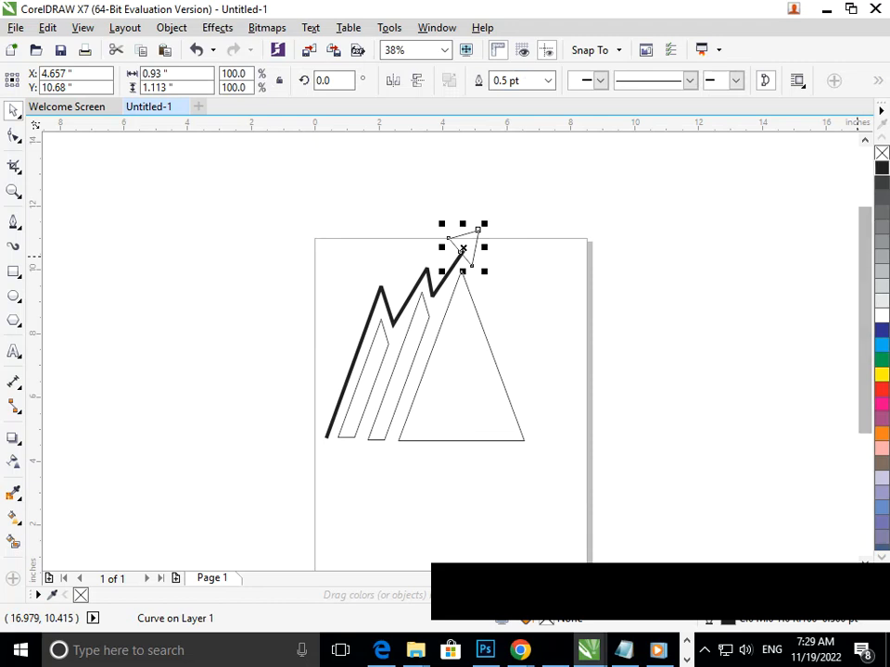
left_click(881, 168)
left_click(65, 461)
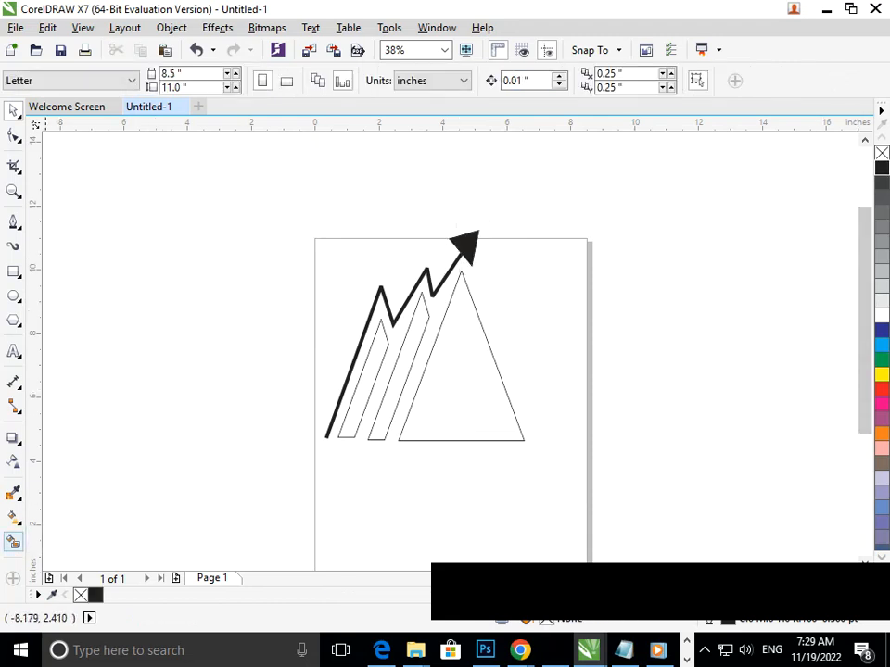
- Smart-fill the large triangle and both slanted bars, and colour each fill dark blue
left_click(423, 429)
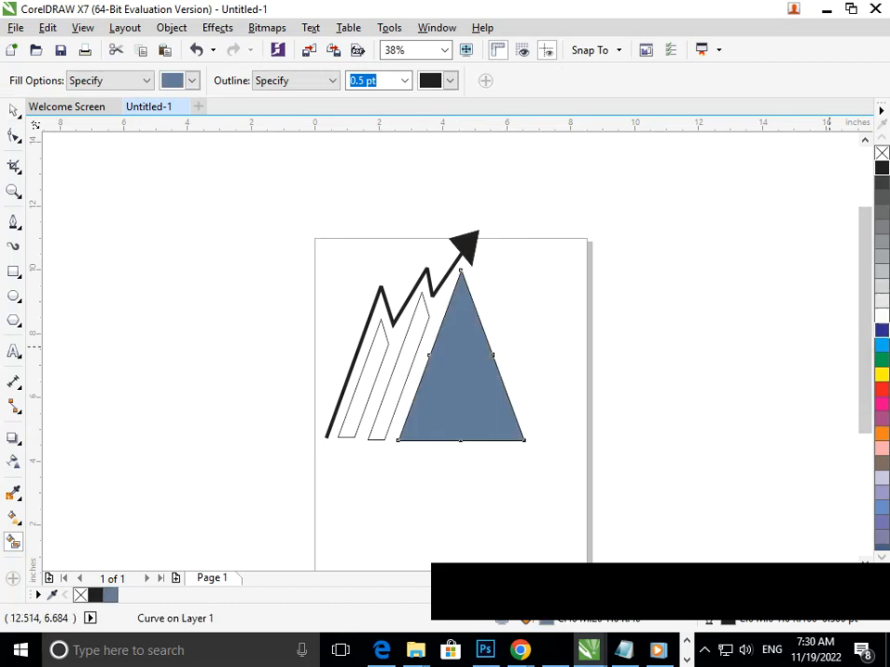
left_click(881, 331)
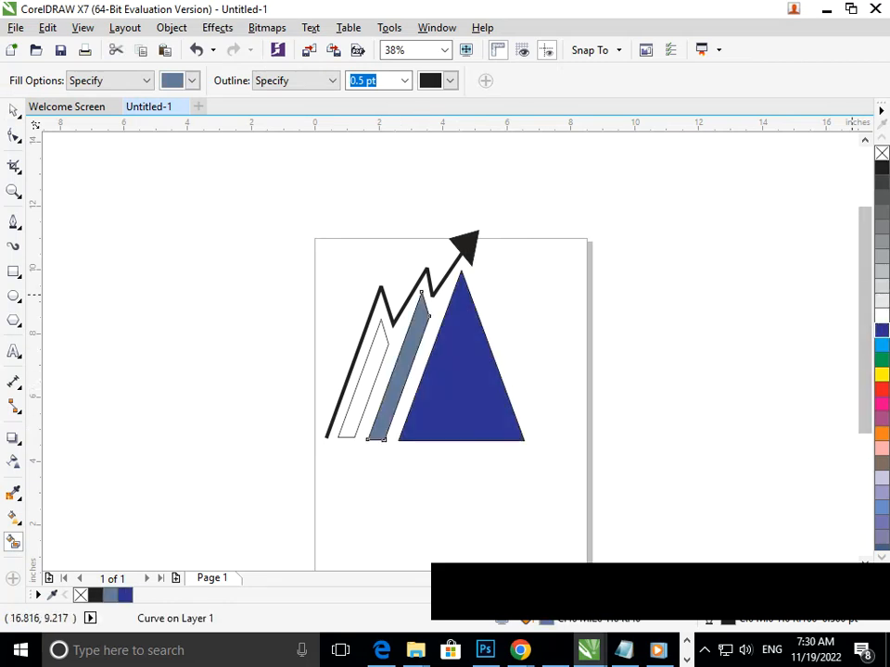
left_click(882, 331)
left_click(364, 369)
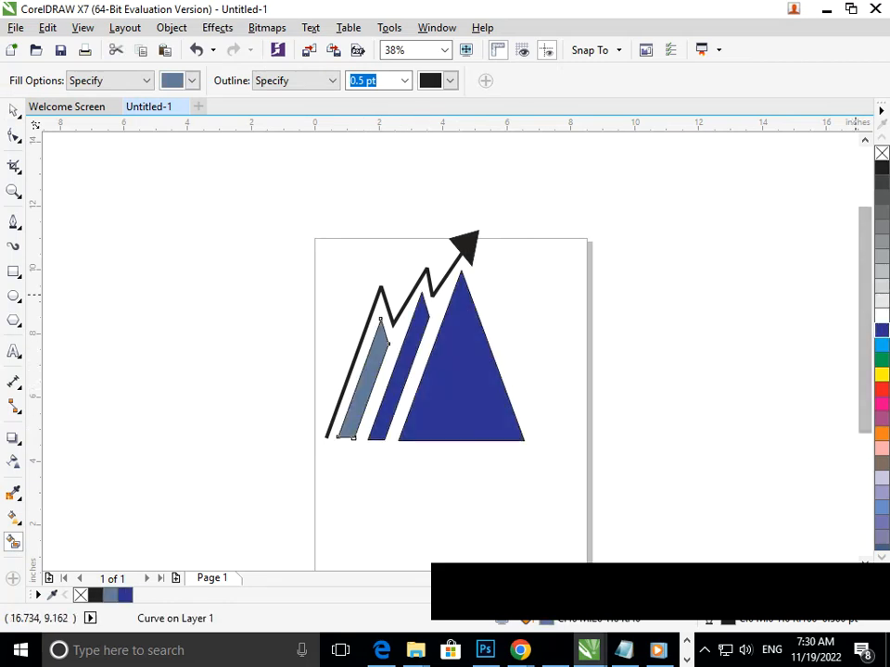
left_click(882, 331)
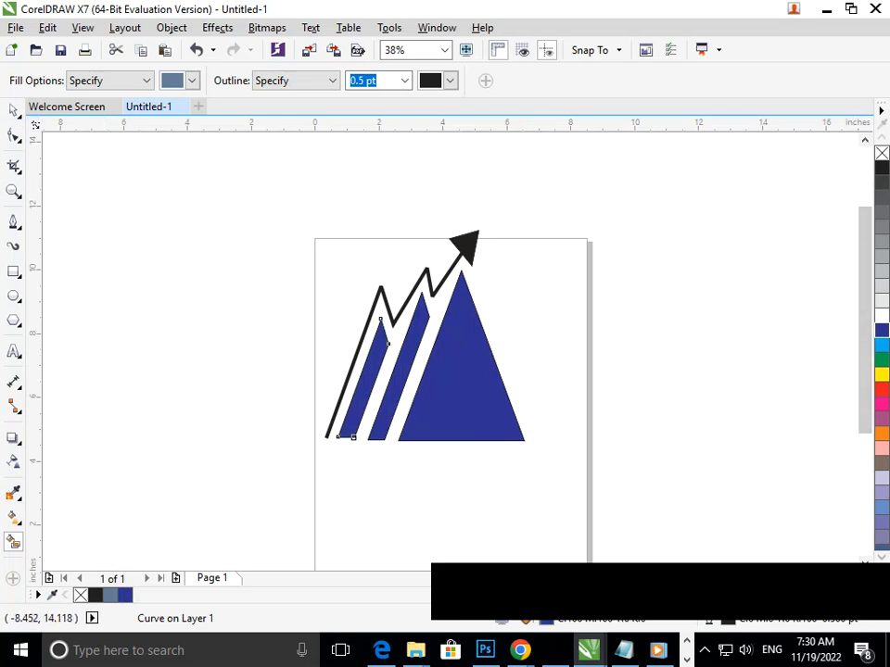
- Move the whole logo up and to the left, partly off the page's upper left corner
left_click(14, 111)
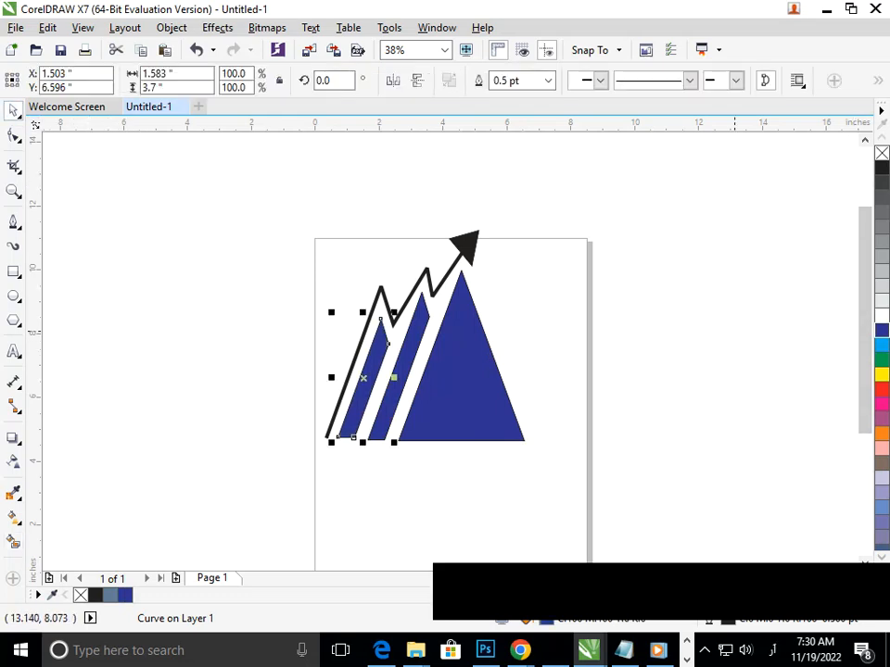
key("Escape")
left_click_drag(256, 200, 581, 482)
left_click_drag(488, 420, 448, 330)
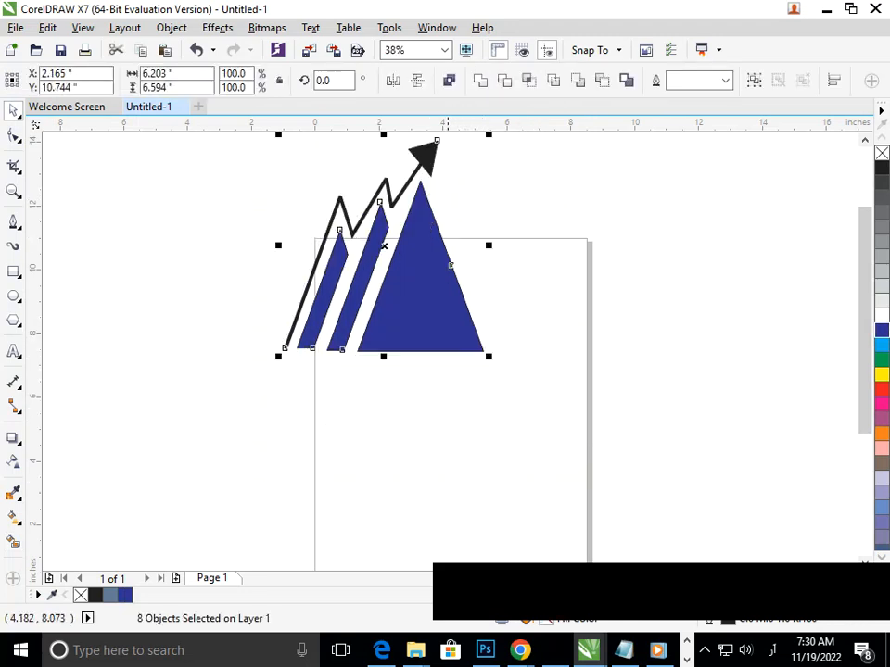
key("Escape")
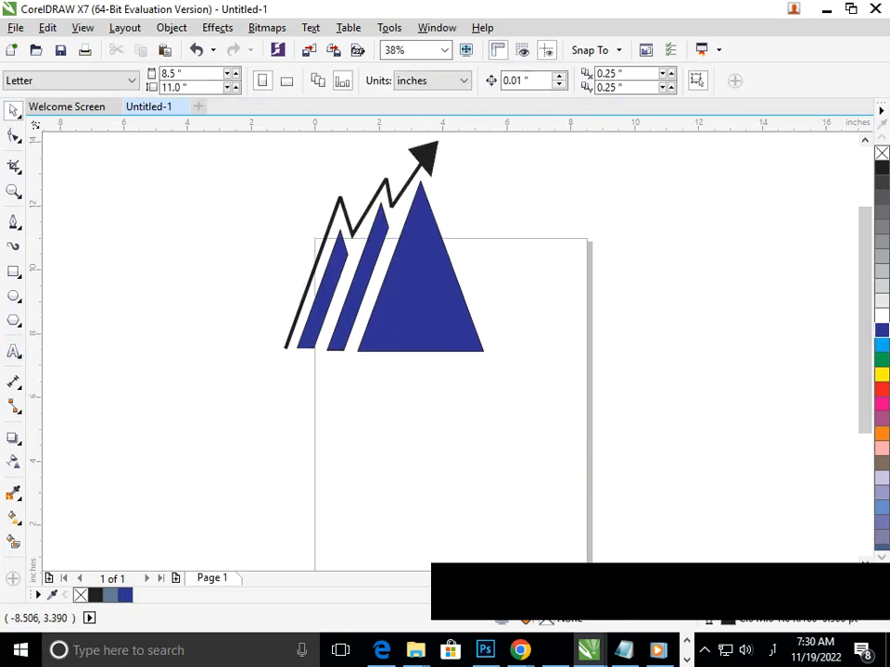
- Start an artistic text on the page below the logo
left_click(14, 352)
left_click(335, 426)
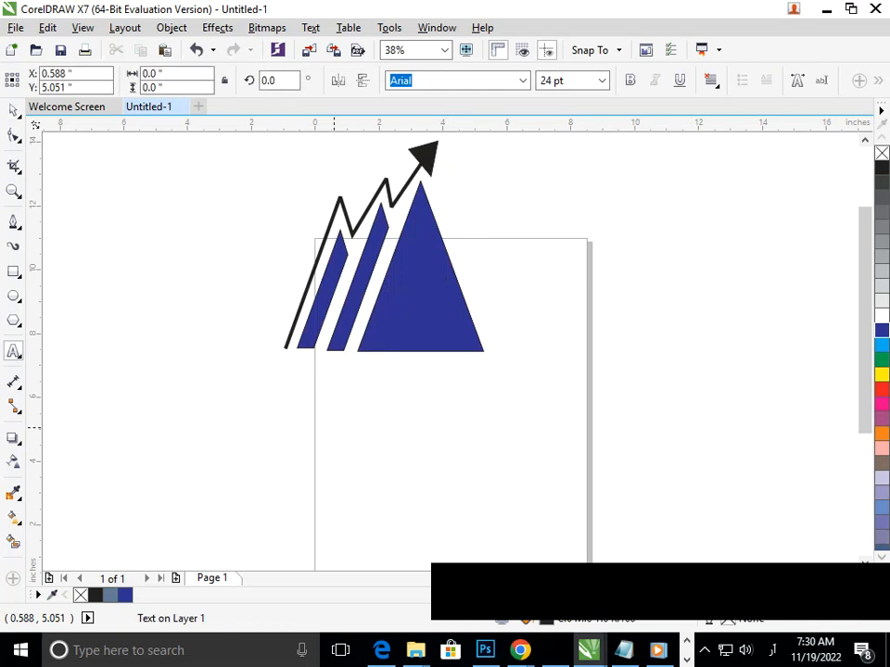
type("ؤتو")
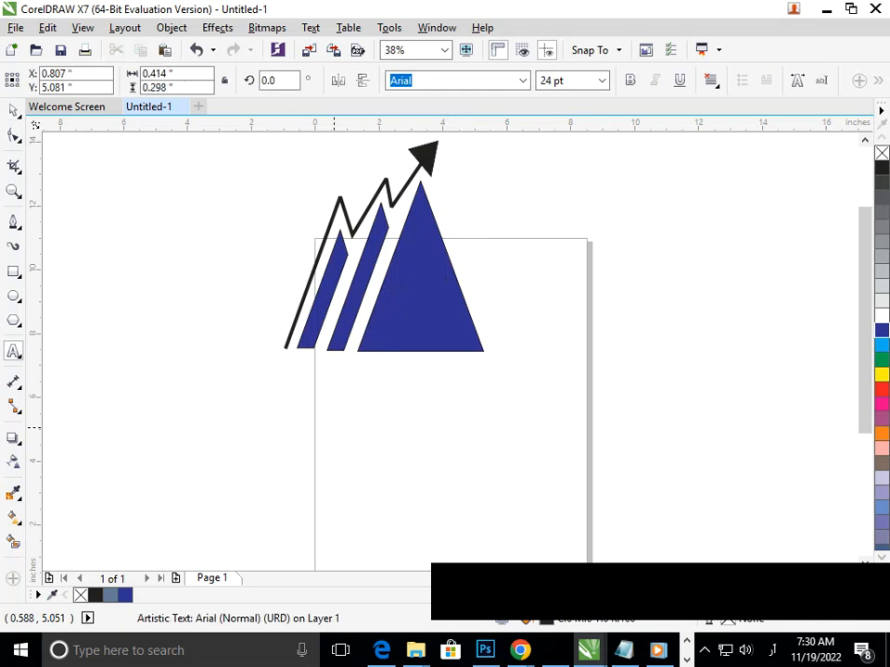
key("BackSpace")
key("BackSpace")
key("BackSpace")
key("BackSpace")
key("BackSpace")
- Switch the keyboard input language to English and enter the text "FIRM NAME"
key("alt+shift")
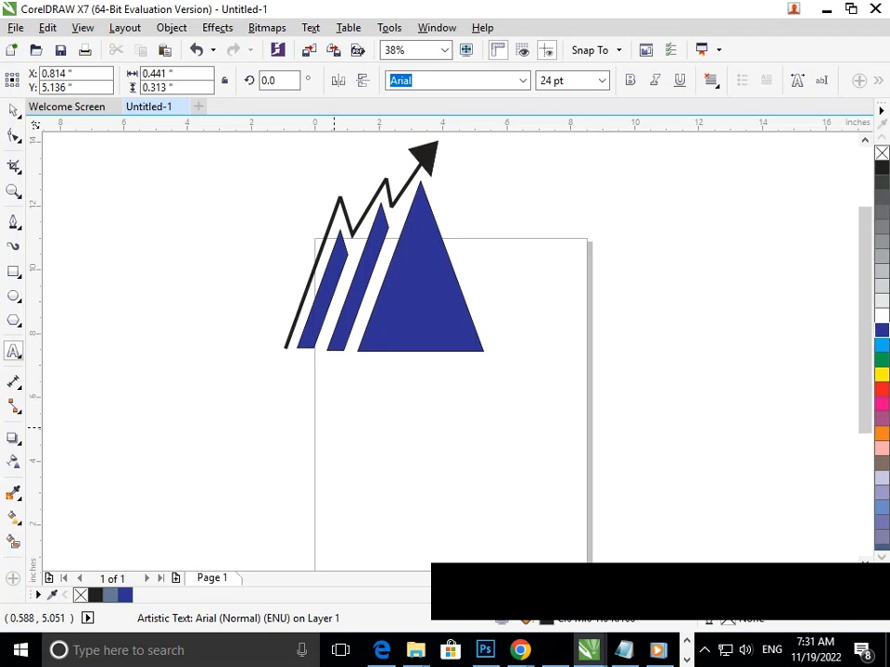
type("IRM NAME")
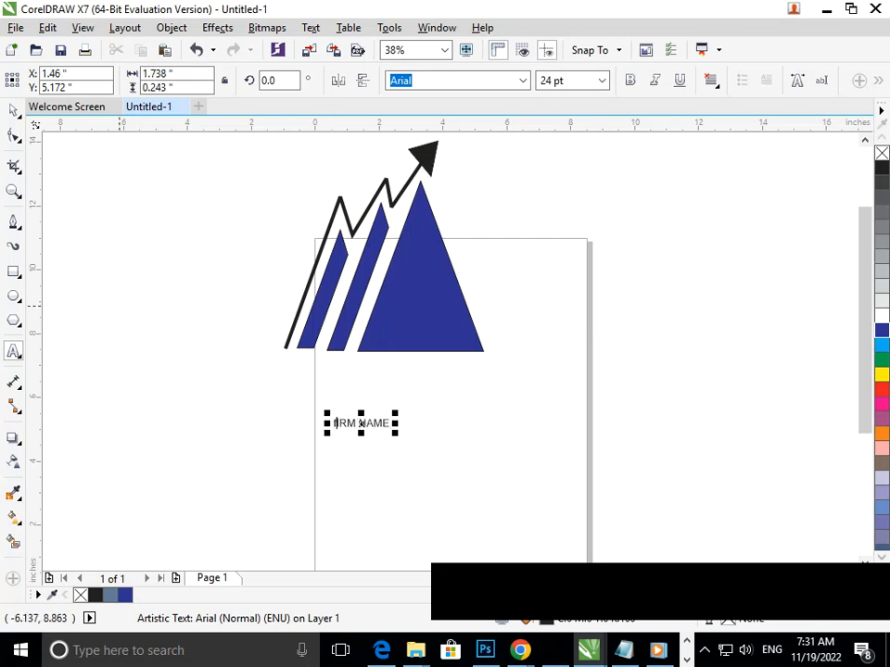
key("BackSpace")
type("F")
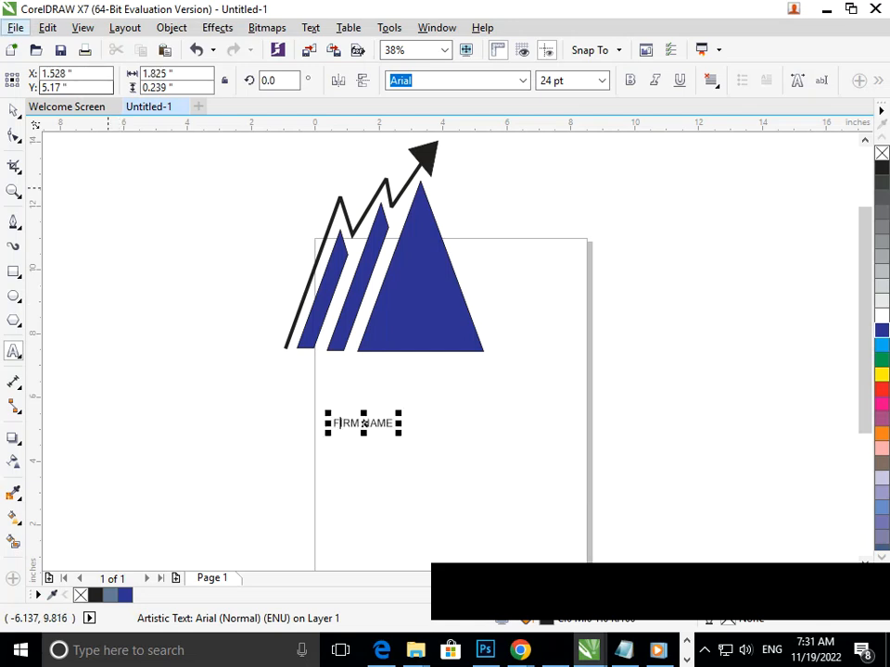
- Move the FIRM NAME text directly beneath the logo and scale it to about 68 pt
left_click(13, 110)
left_click_drag(368, 427, 277, 397)
left_click_drag(382, 390, 382, 390)
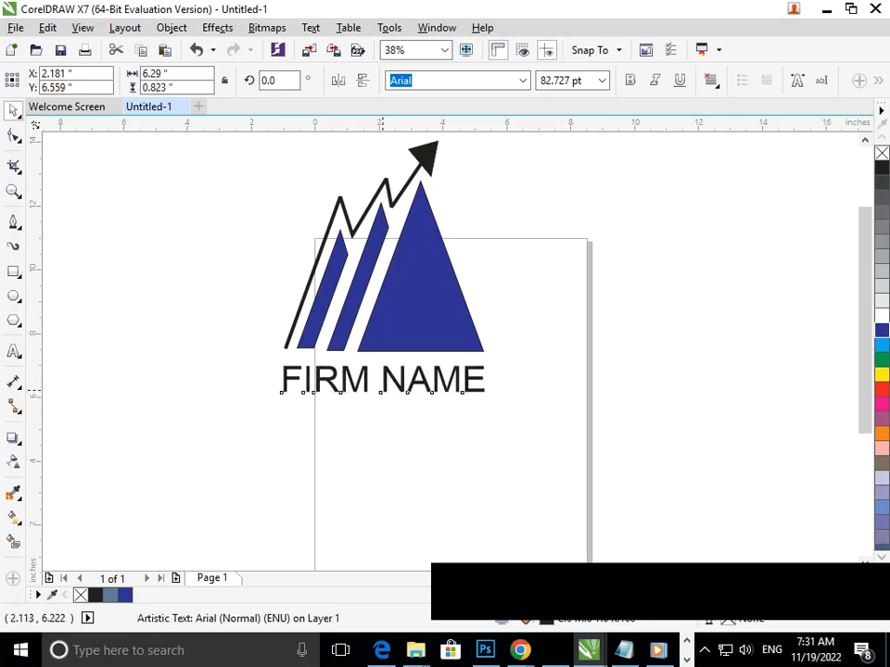
left_click(384, 390)
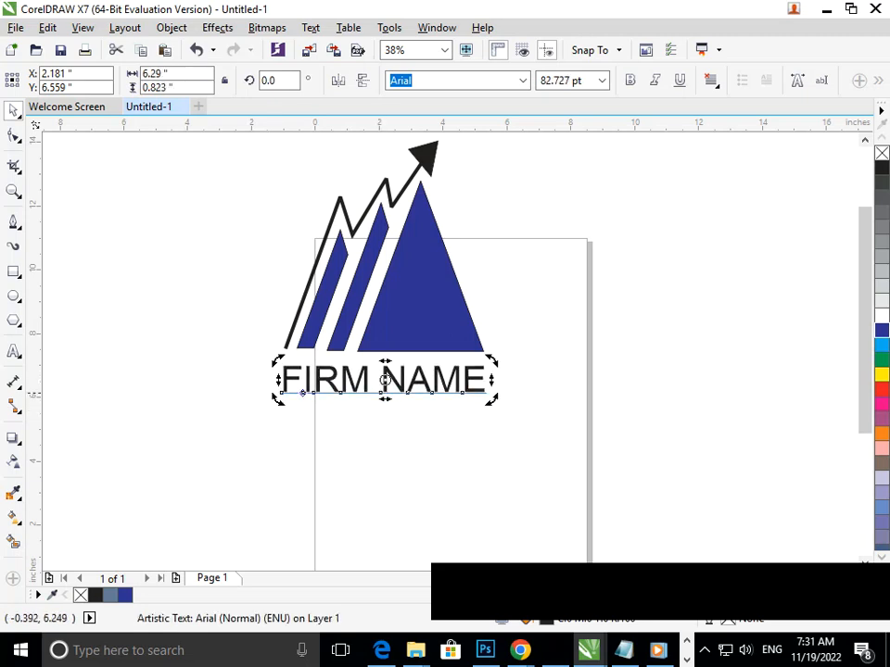
left_click(314, 381)
left_click(307, 381)
left_click_drag(280, 393, 297, 395)
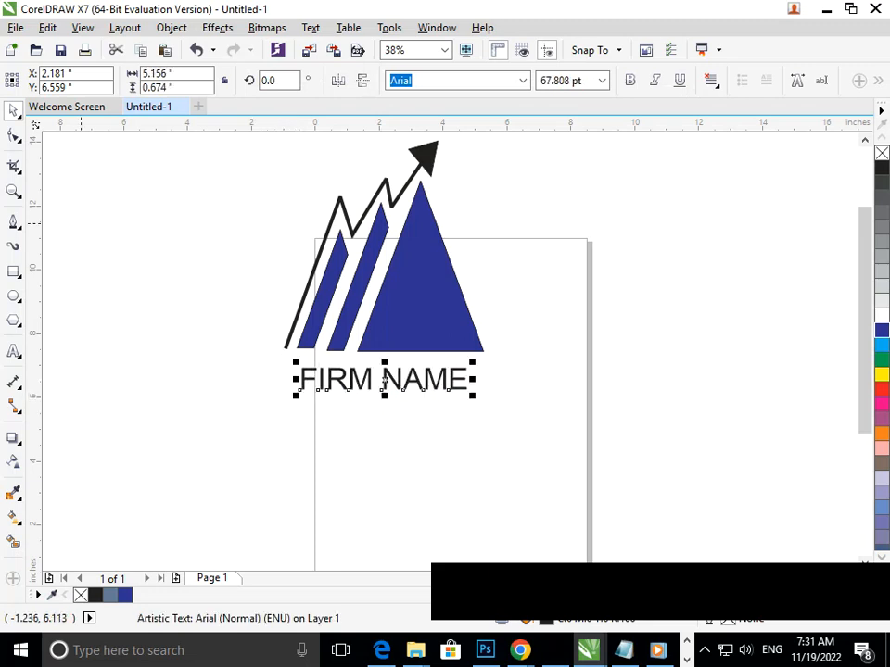
- Widen the letter spacing of FIRM NAME to a width of about 6.2 inches and centre the text closely under the logo
left_click(13, 136)
left_click_drag(473, 396, 508, 399)
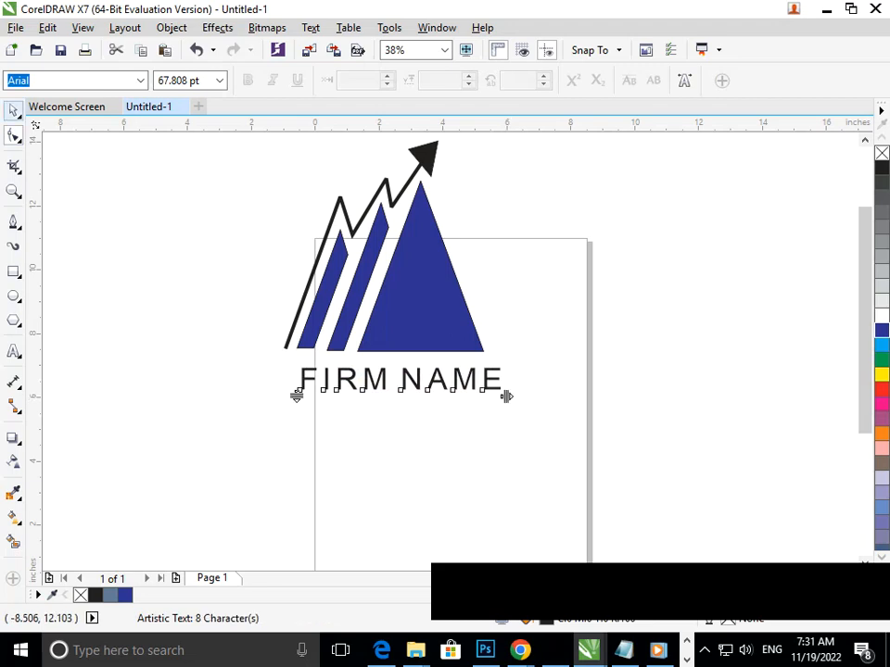
left_click(13, 110)
left_click(219, 367)
left_click_drag(381, 383, 362, 374)
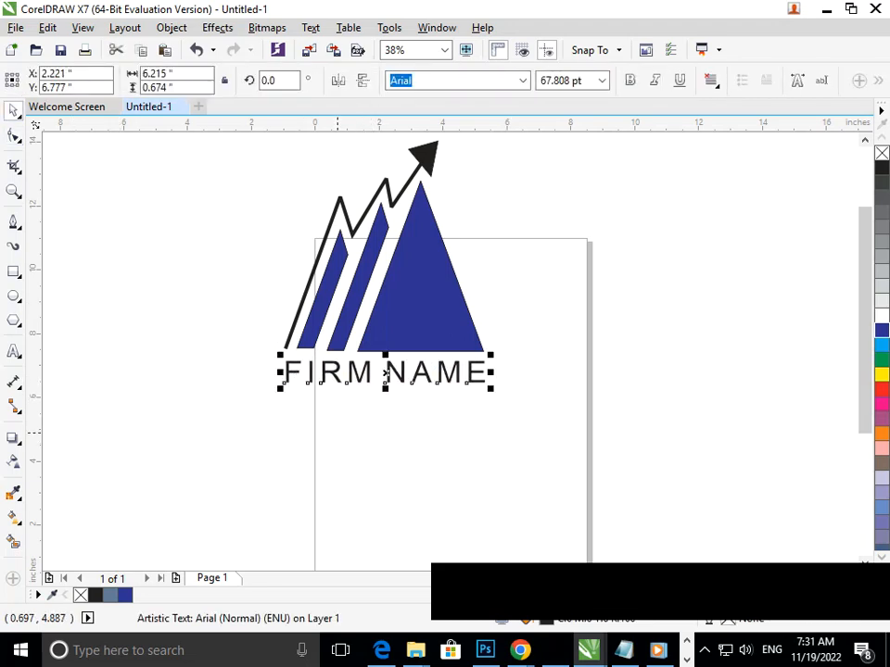
left_click(227, 380)
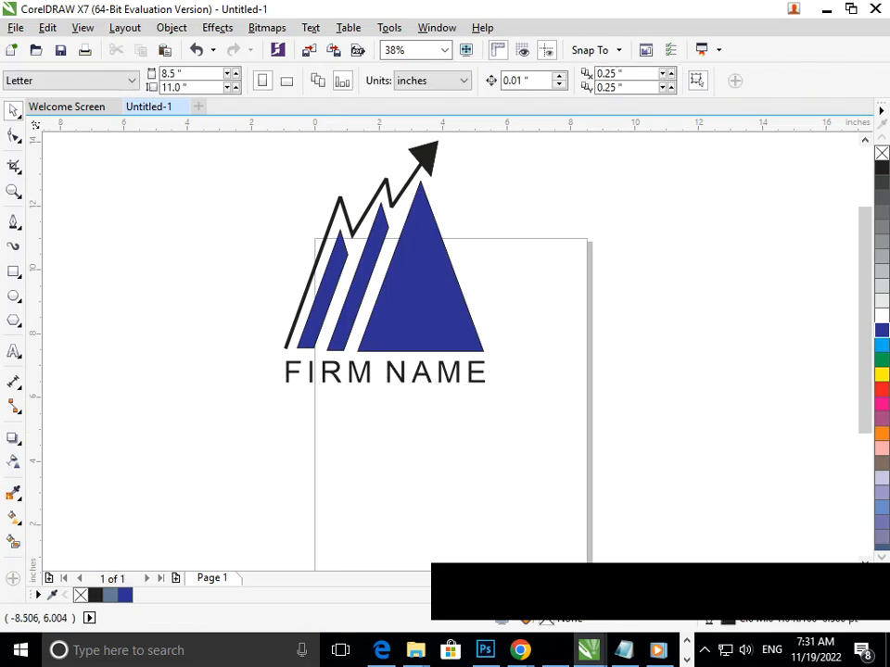
- Add a second artistic text reading "SLOGAN" to the lower left of the logo
left_click(13, 351)
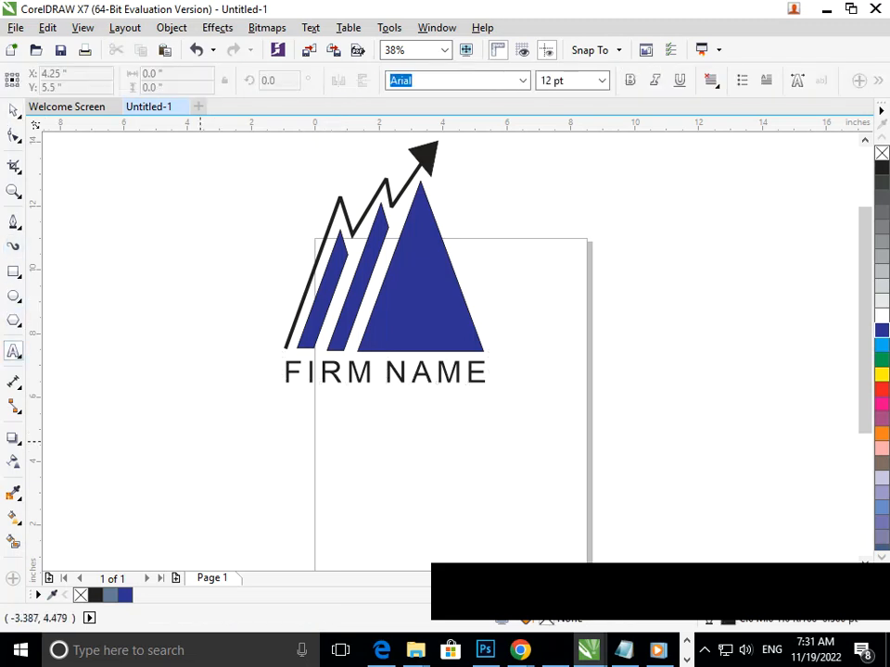
left_click(191, 431)
type("slo")
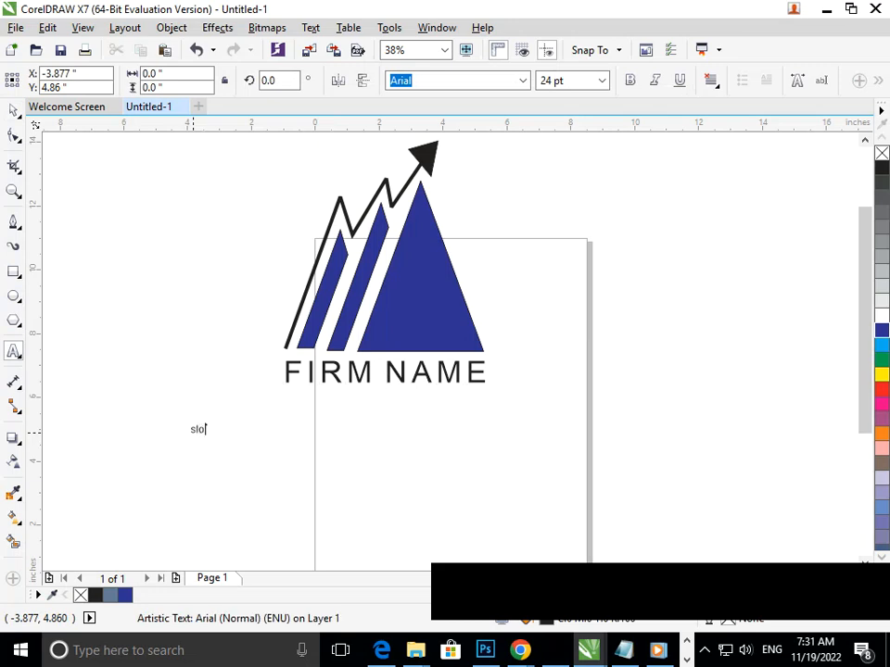
key("BackSpace")
type("OGAN")
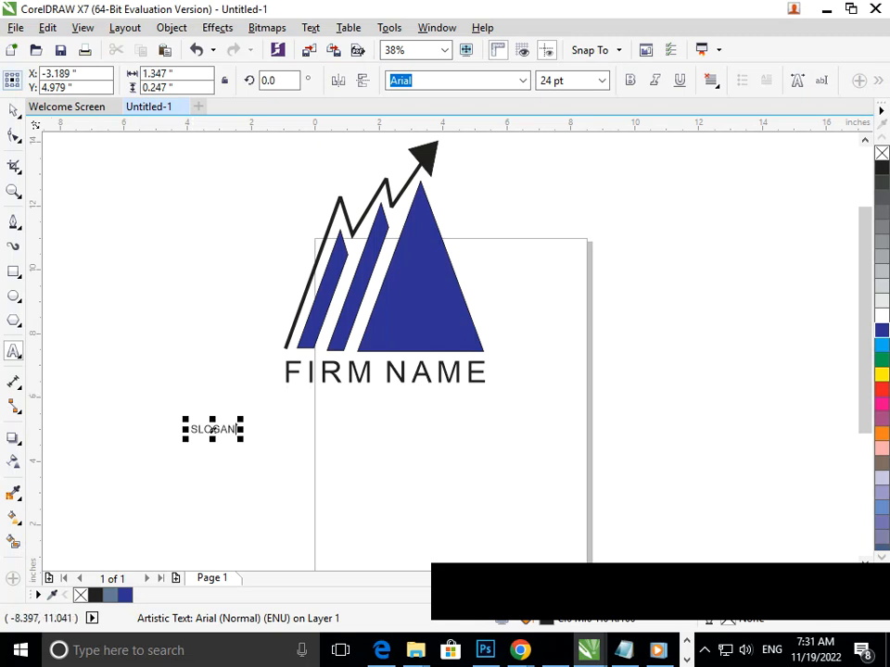
- Move the SLOGAN text to the centre beneath FIRM NAME and enlarge it
left_click(13, 110)
left_click(129, 302)
left_click_drag(223, 429, 383, 407)
left_click(89, 427)
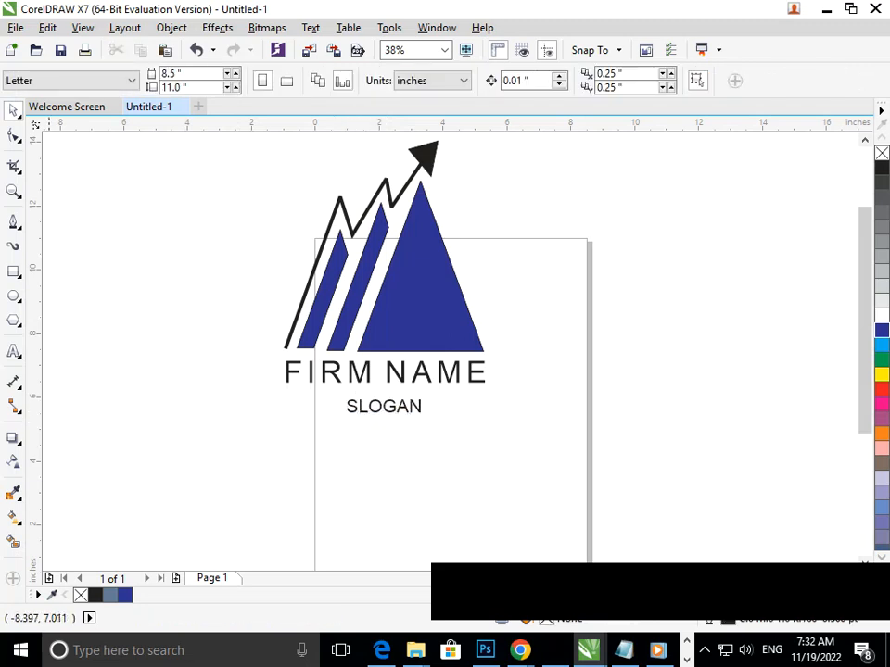
- Draw a horizontal line about 1.7 inches long on the left side of SLOGAN with the Pen tool
left_click(13, 222)
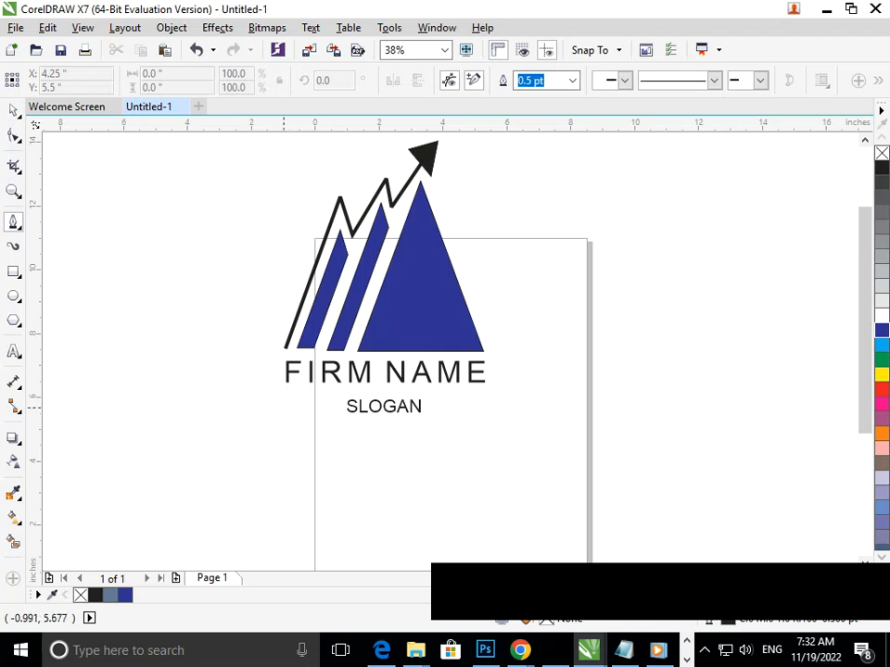
left_click(284, 409)
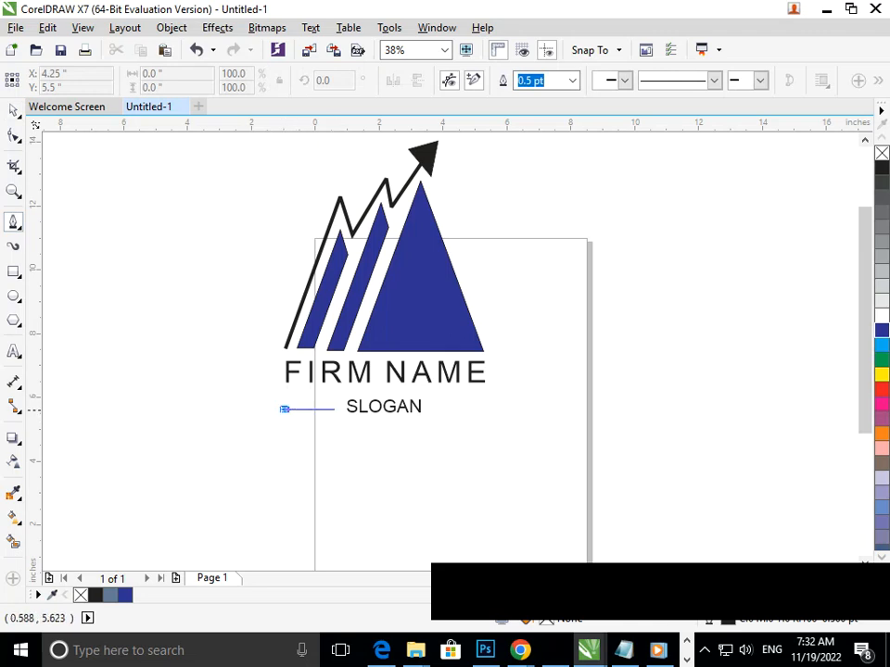
double_click(337, 409)
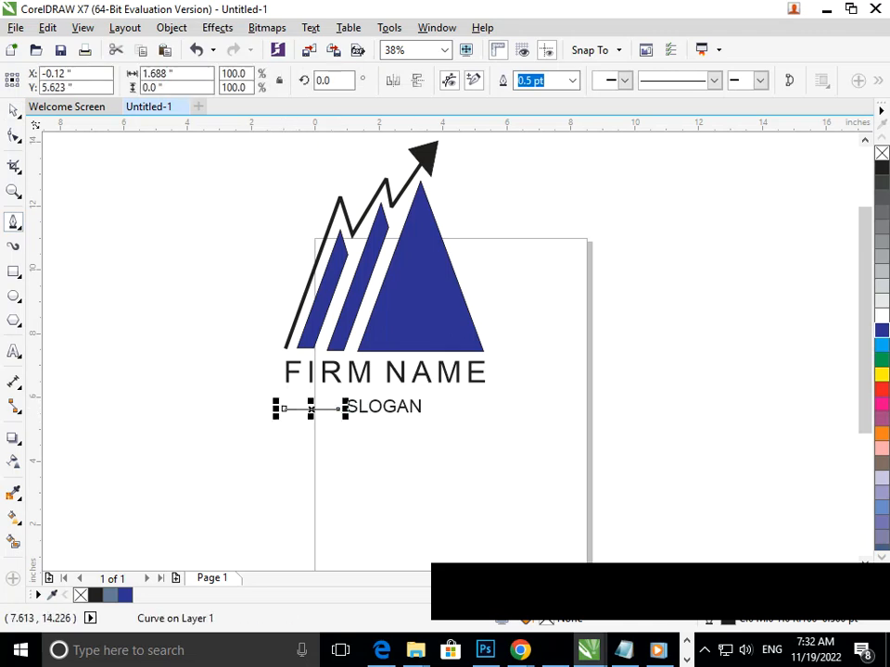
- Try several outline widths on the line beside SLOGAN and set it to 16 pt
left_click(571, 80)
left_click(542, 241)
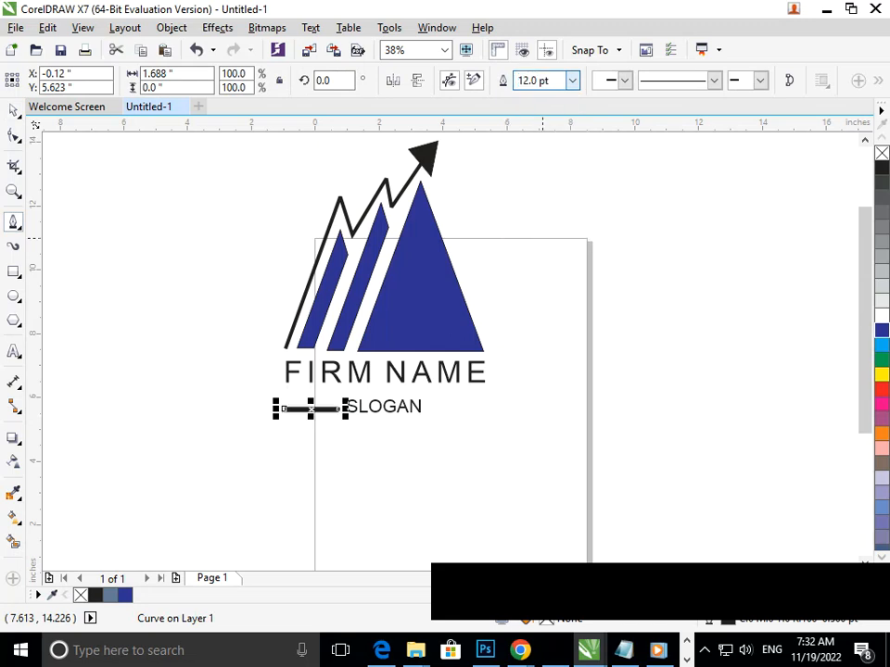
left_click(572, 81)
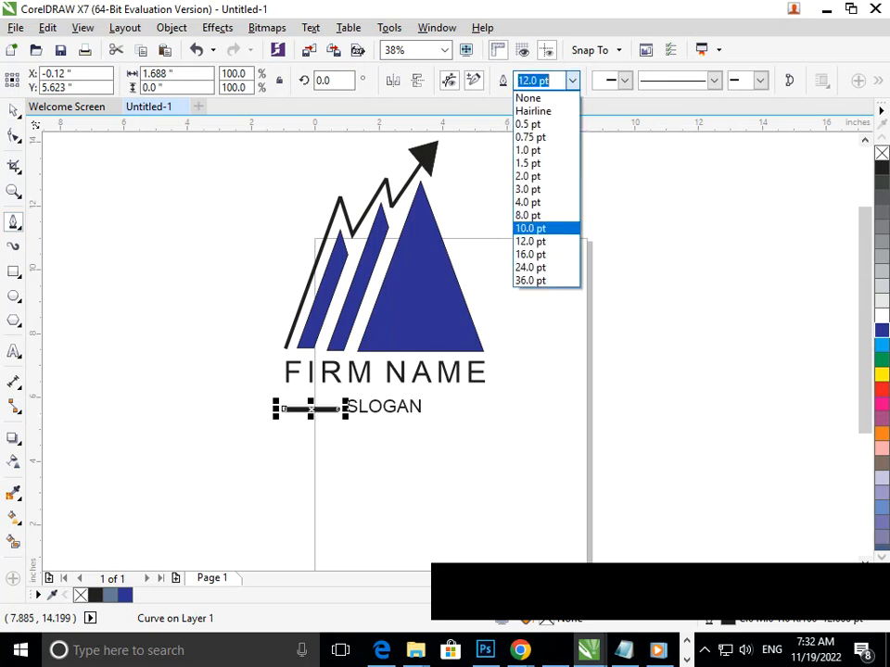
left_click(530, 254)
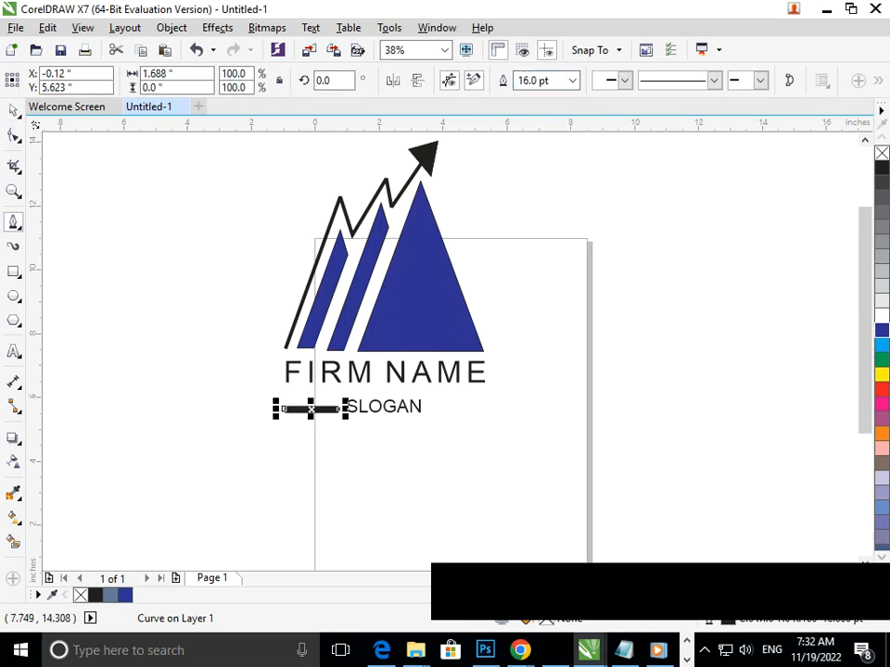
left_click(572, 81)
left_click(530, 280)
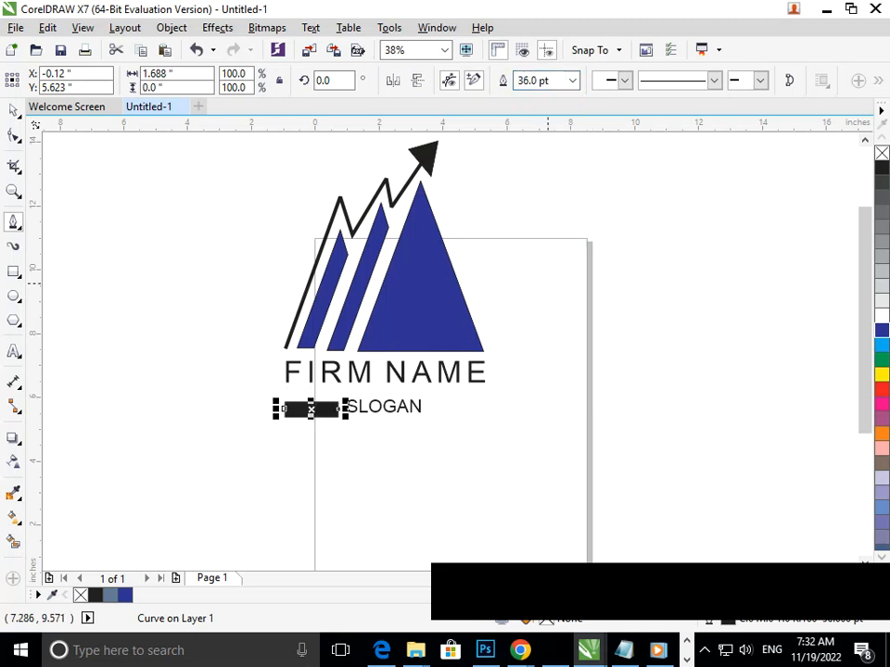
left_click(572, 81)
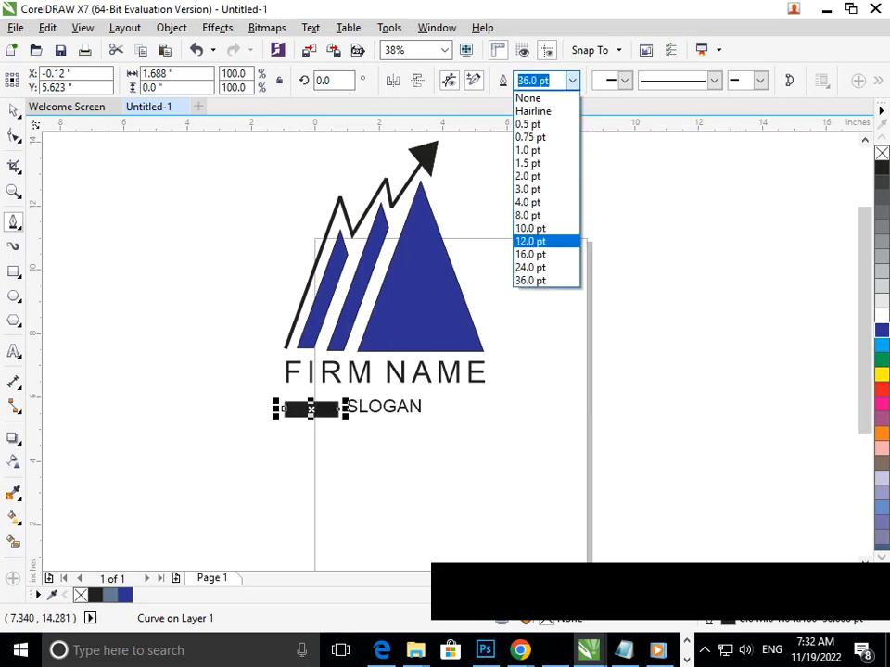
left_click(530, 254)
left_click(13, 111)
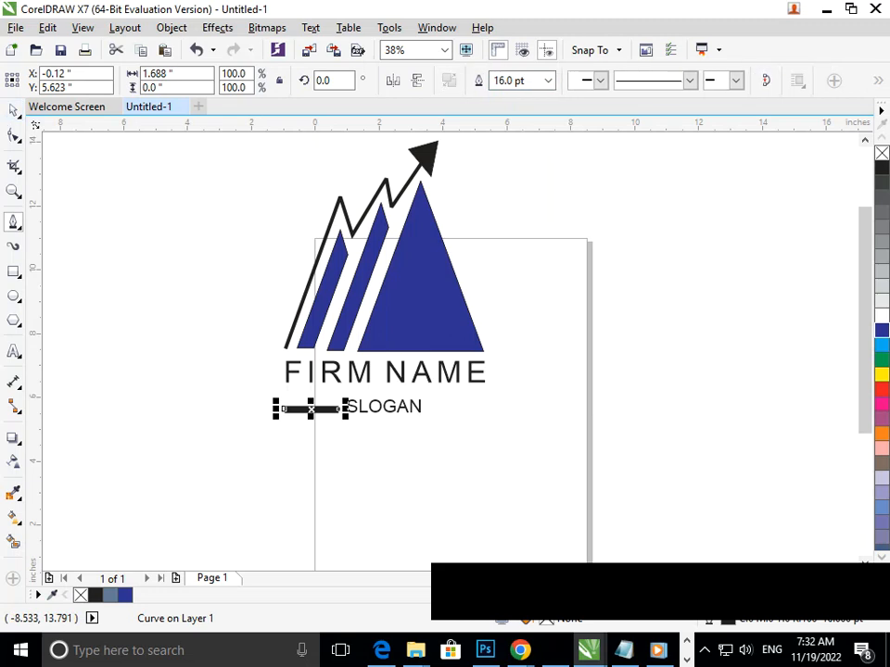
- Place a copy of the thick line on the right side of SLOGAN, level with the original
left_click(185, 253)
left_click_drag(330, 411, 471, 409)
right_click(472, 408)
left_click(461, 451)
- Select SLOGAN with its two flanking lines and adjust their position beneath FIRM NAME to about X 2.06, Y 5.65 inches
left_click_drag(244, 448, 524, 390)
left_click_drag(383, 408, 383, 400)
key("ctrl+z")
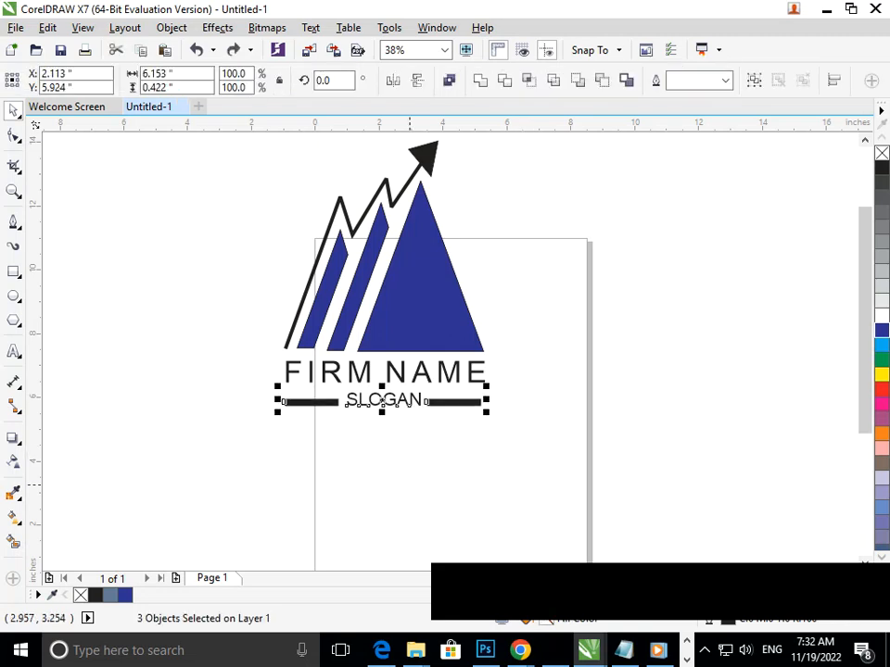
left_click_drag(240, 450, 563, 381)
left_click_drag(454, 401, 452, 413)
key("Up")
key("Up")
key("Up")
key("Up")
key("Up")
key("Up")
key("Up")
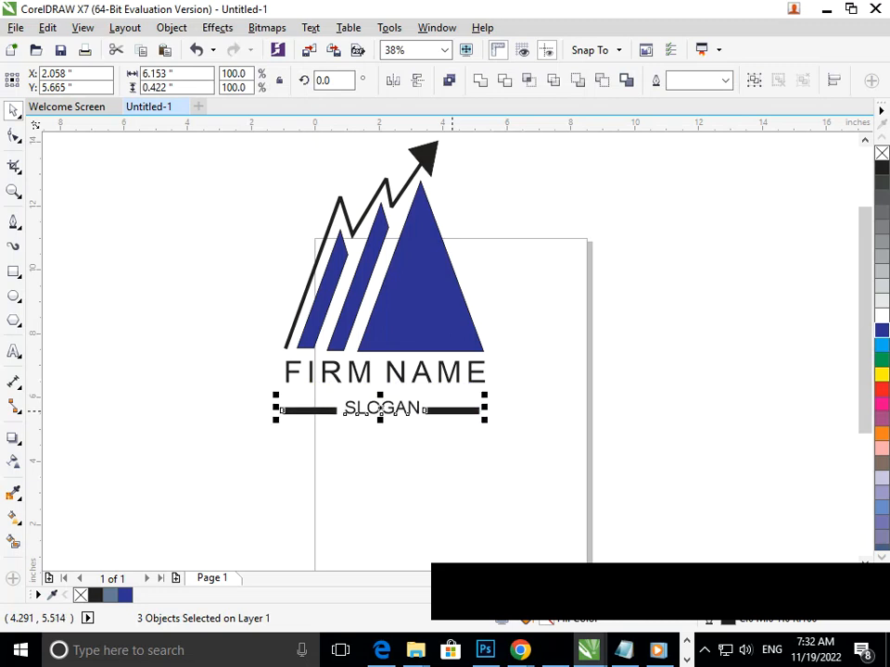
key("Up")
key("Up")
key("Up")
key("Up")
key("Up")
key("Down")
key("Down")
key("Down")
key("Down")
key("Down")
key("Down")
key("Down")
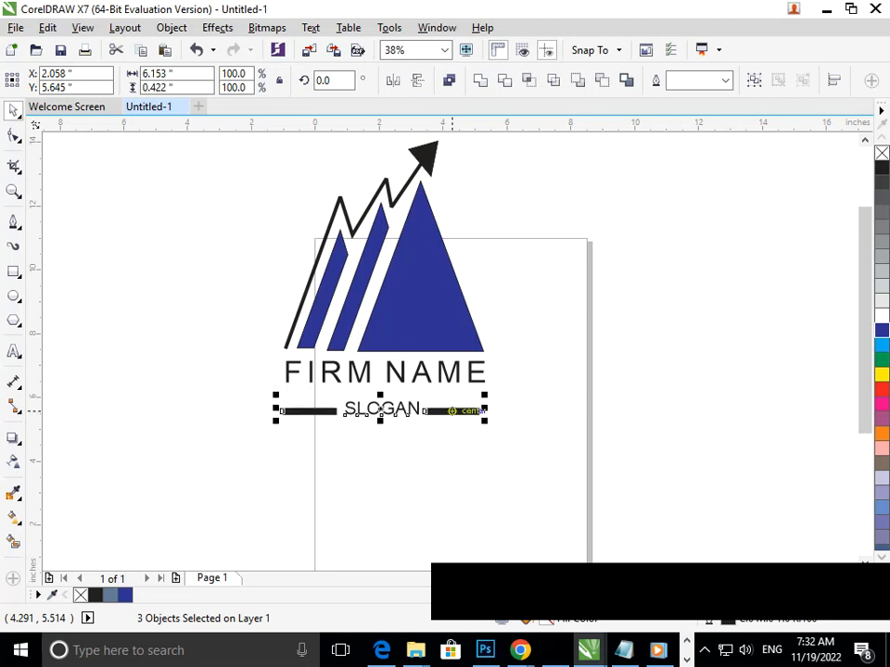
- Move FIRM NAME slightly down towards SLOGAN and colour its fill and outline light blue
left_click(505, 388)
left_click_drag(471, 378, 468, 382)
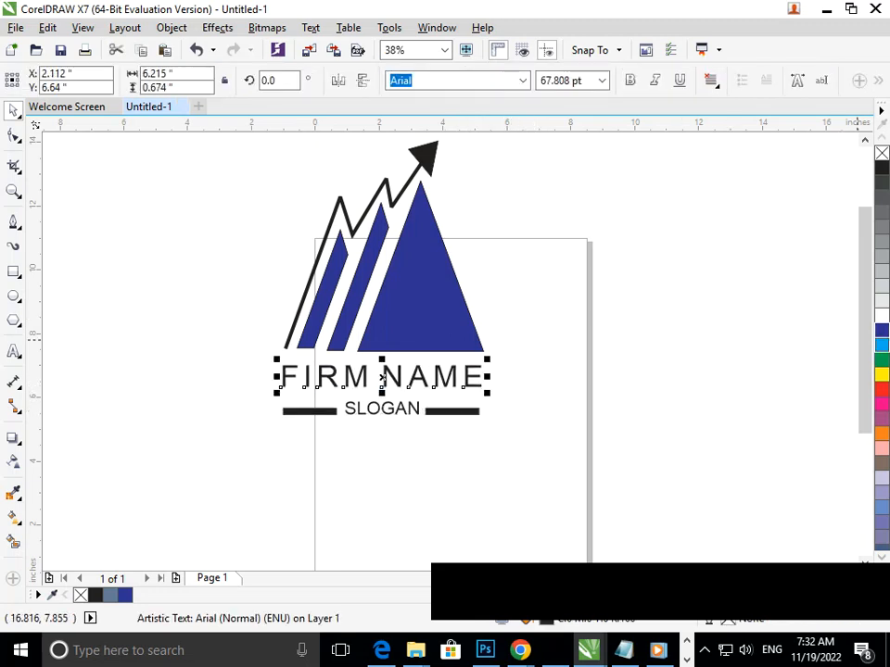
left_click(881, 344)
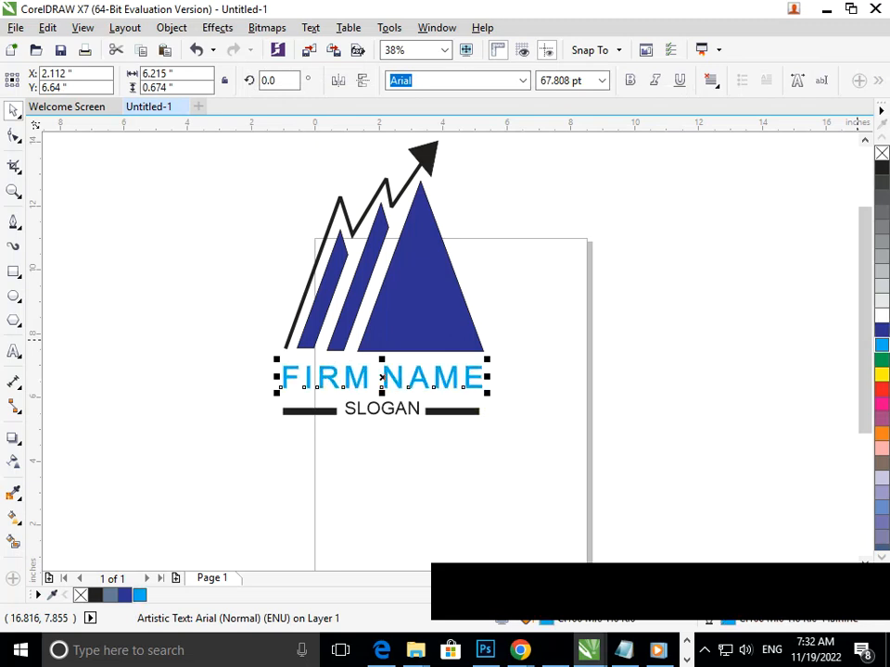
left_click(551, 415)
left_click(453, 411)
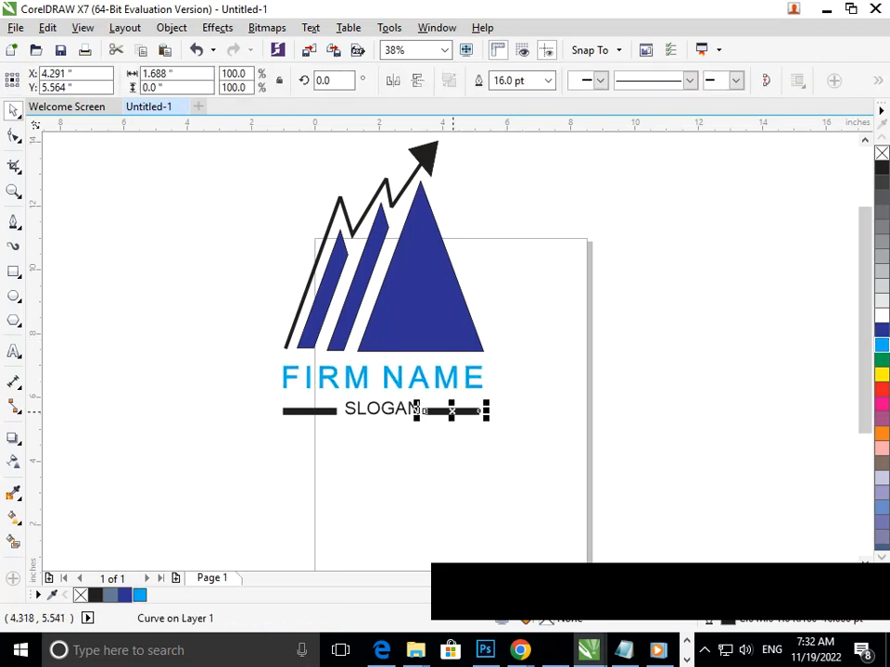
left_click(540, 387)
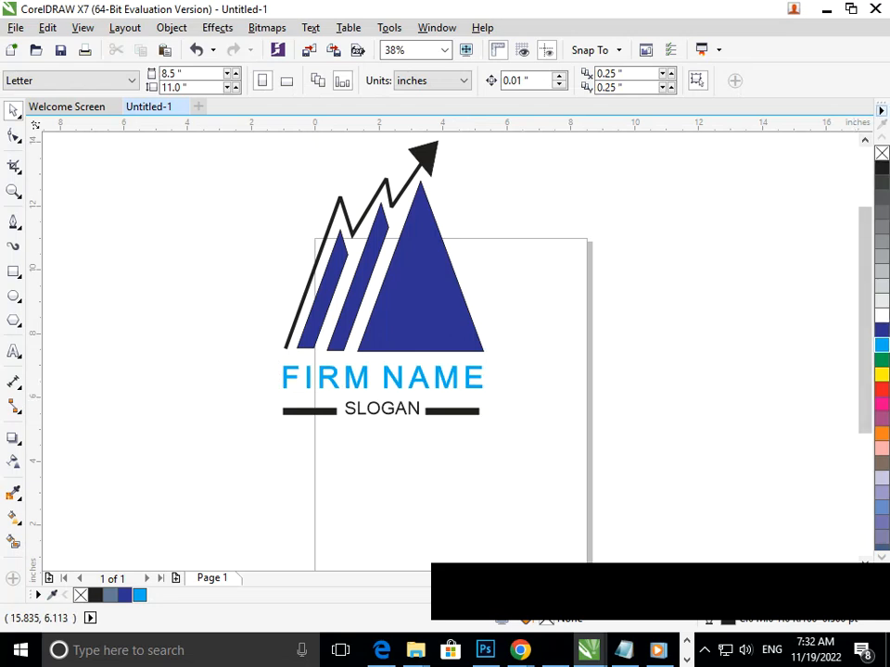
- Undock the colour palette and widen it so that all swatches show in a grid
left_click_drag(882, 101, 90, 143)
scroll(94, 162, "down", 2)
scroll(94, 162, "up", 2)
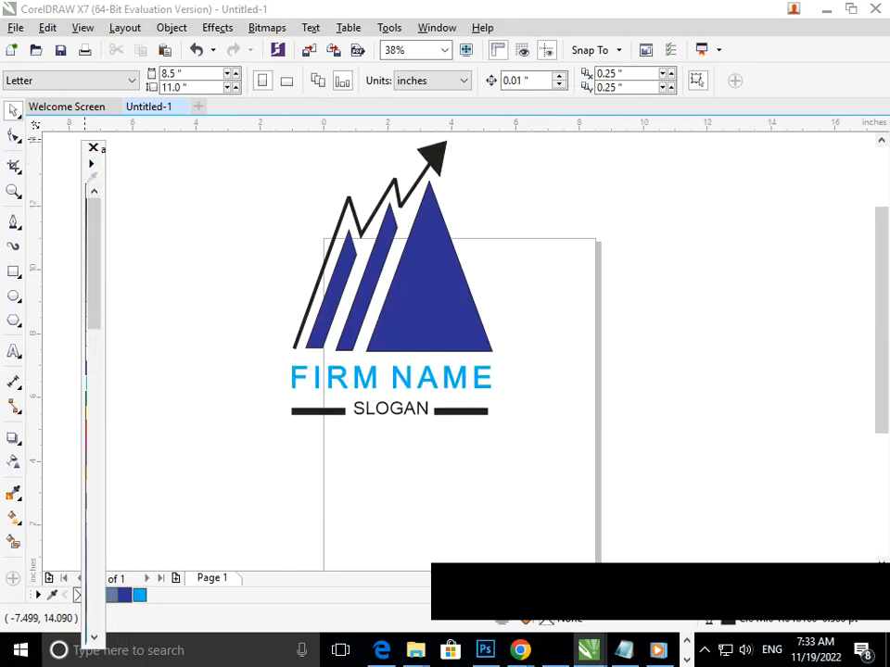
left_click_drag(104, 192, 182, 195)
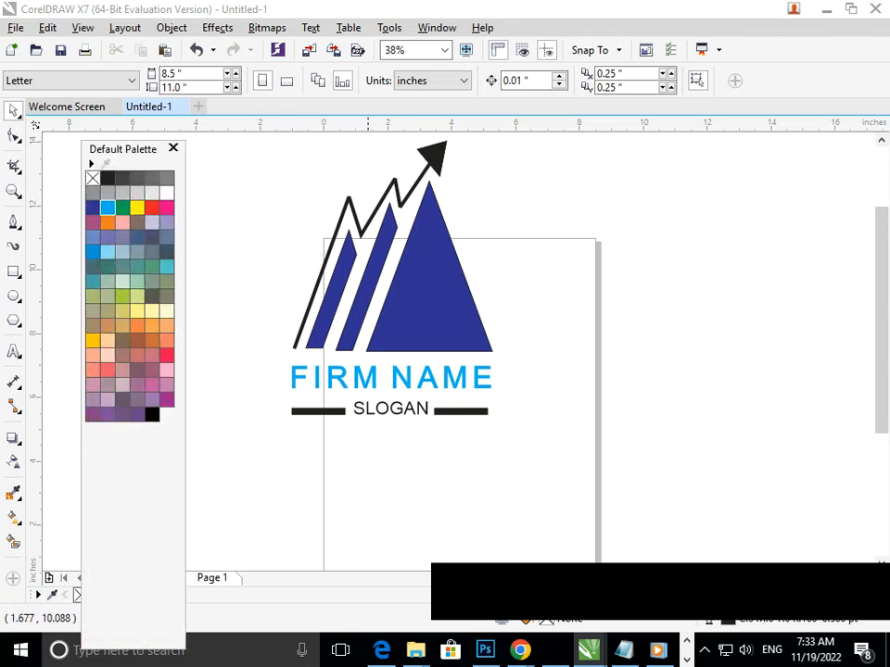
- Recolour the fill and outline of FIRM NAME pinkish red
left_click(401, 382)
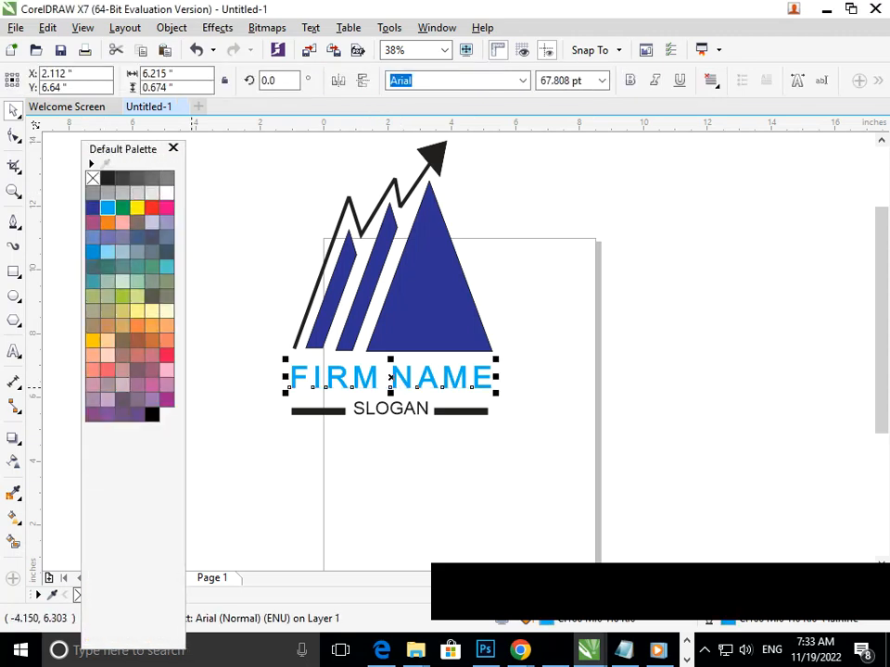
left_click(166, 355)
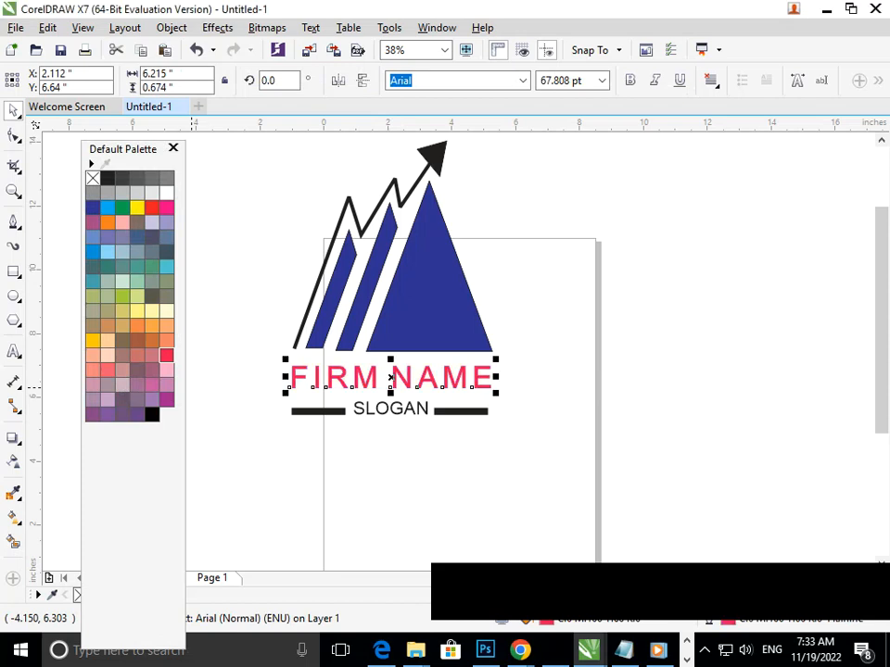
left_click(188, 369)
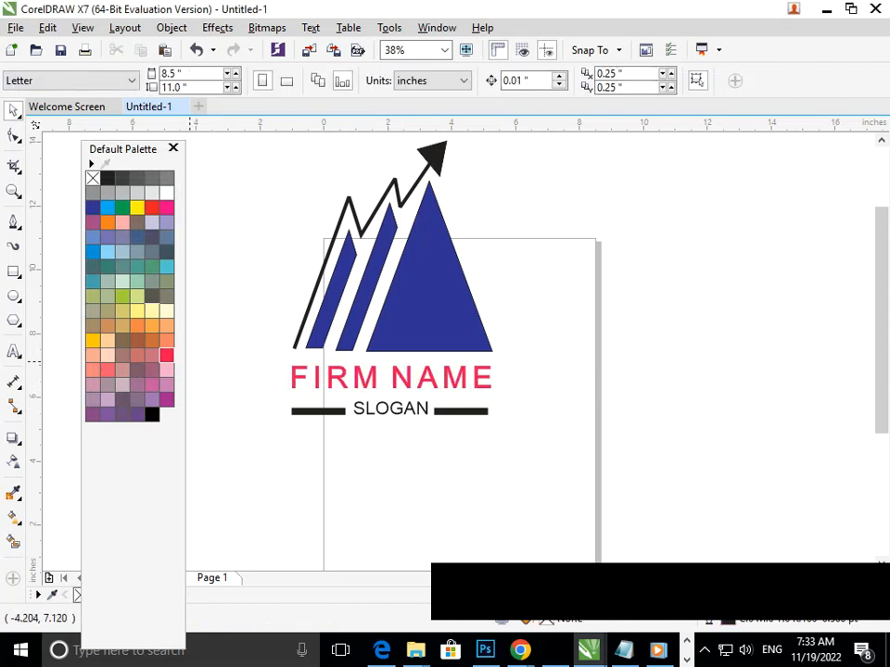
- Give FIRM NAME a muted green fill and a matching outline
left_click(398, 382)
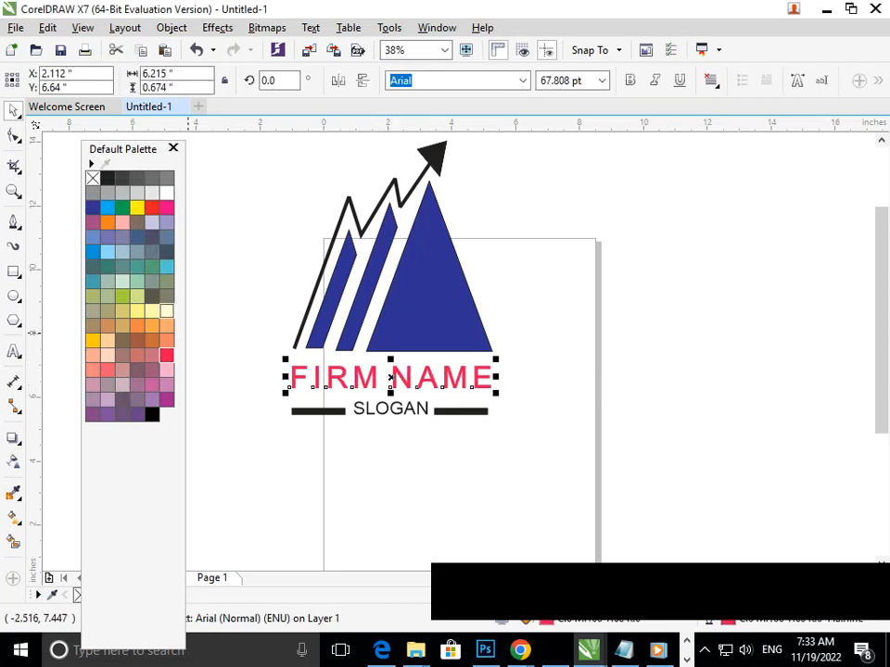
left_click(152, 267)
right_click(152, 266)
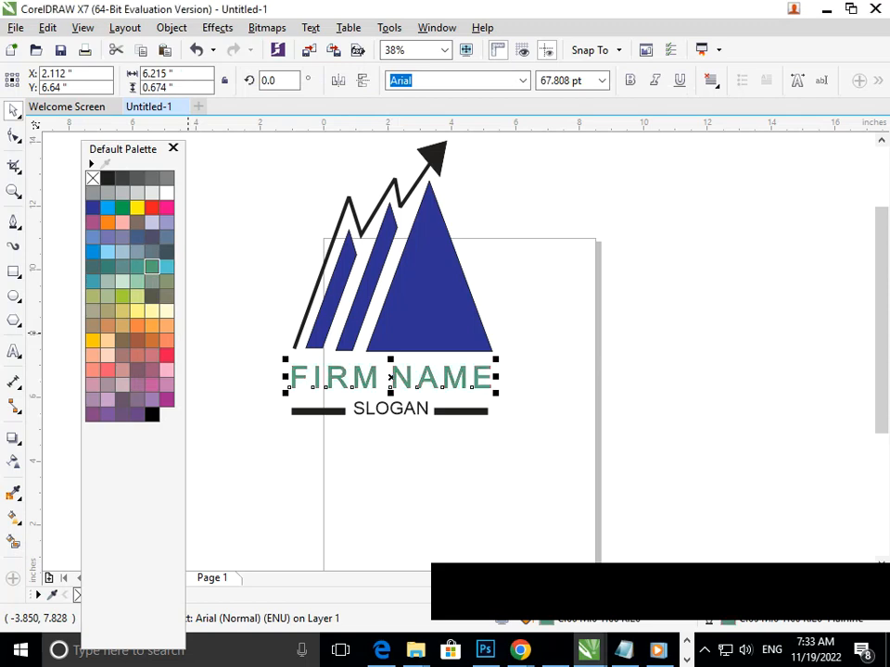
left_click(218, 299)
- Colour the line right of SLOGAN light teal and the line left of it bright blue
left_click(441, 411)
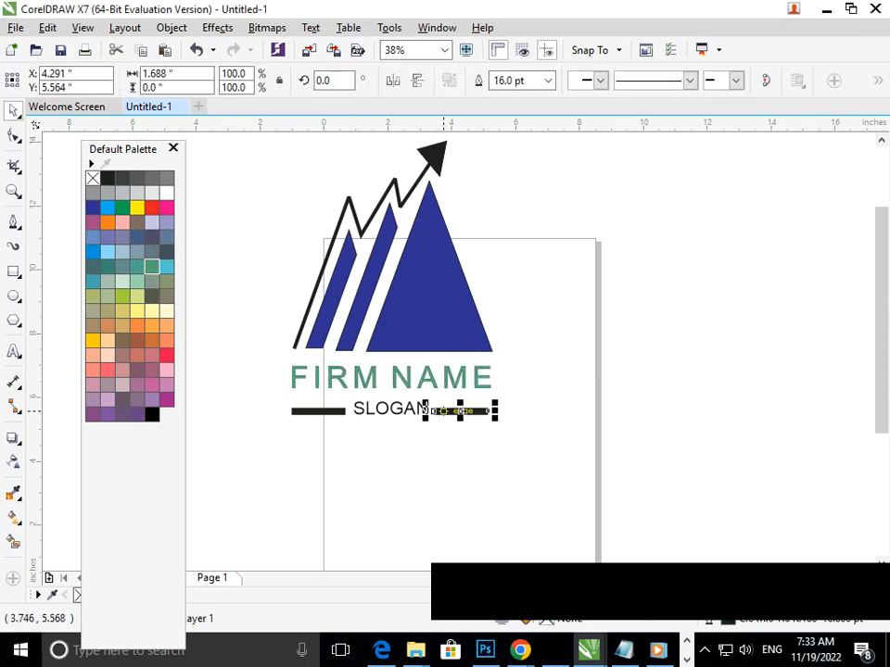
left_click(166, 266)
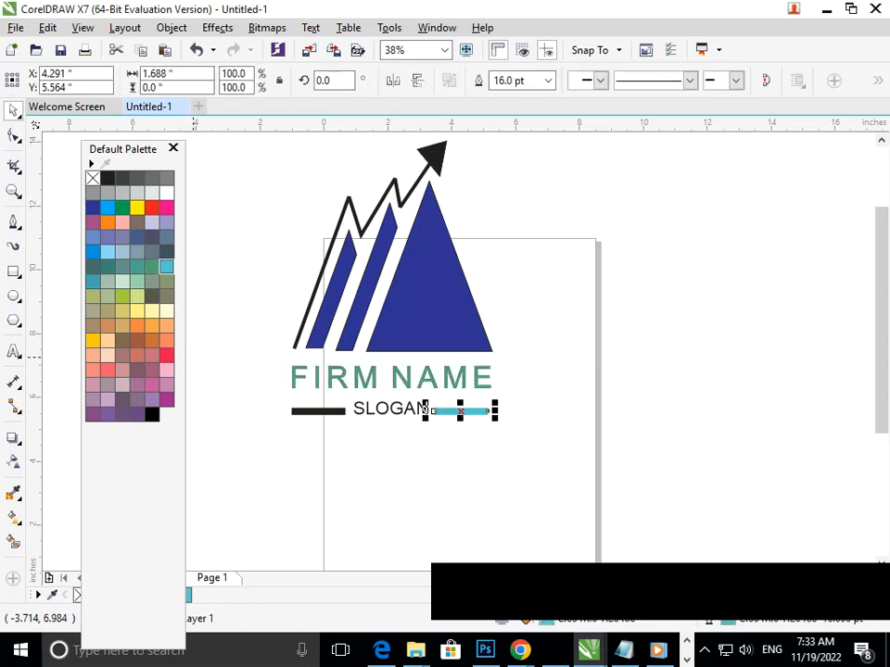
left_click(337, 417)
left_click(337, 413)
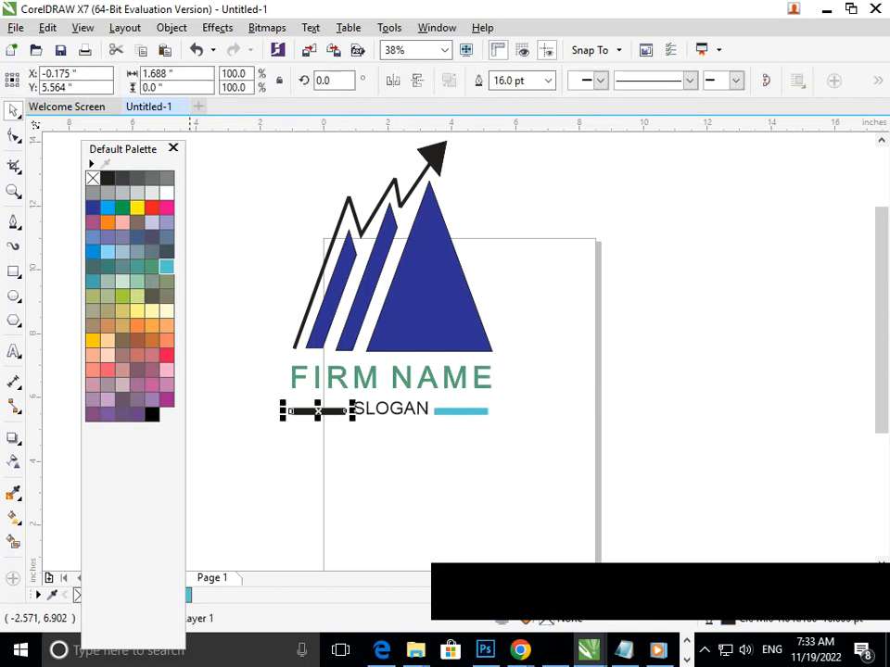
left_click(108, 208)
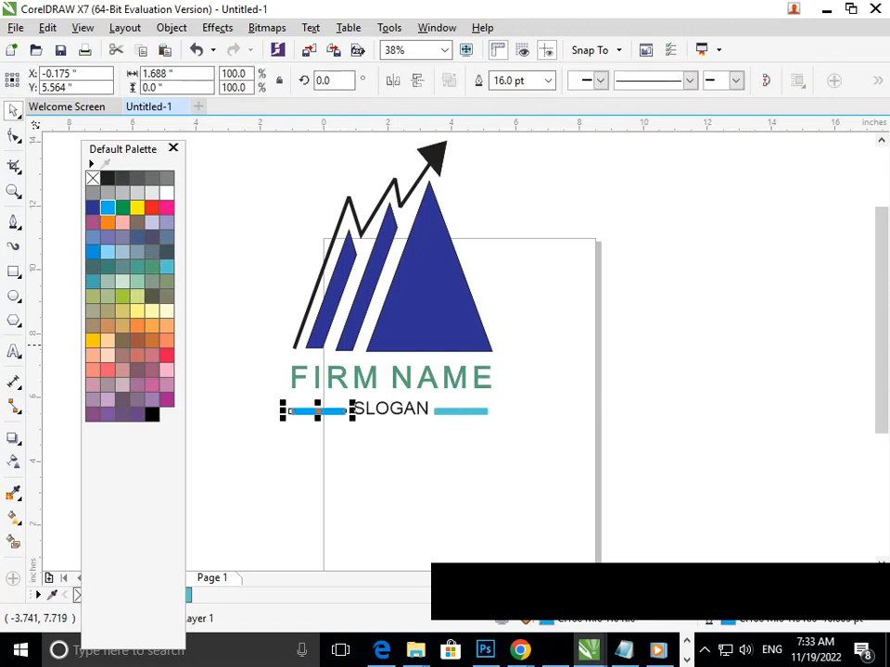
left_click(336, 433)
- Give SLOGAN a dark blue fill and outline, and dock the colour palette back at the window edge
left_click(394, 409)
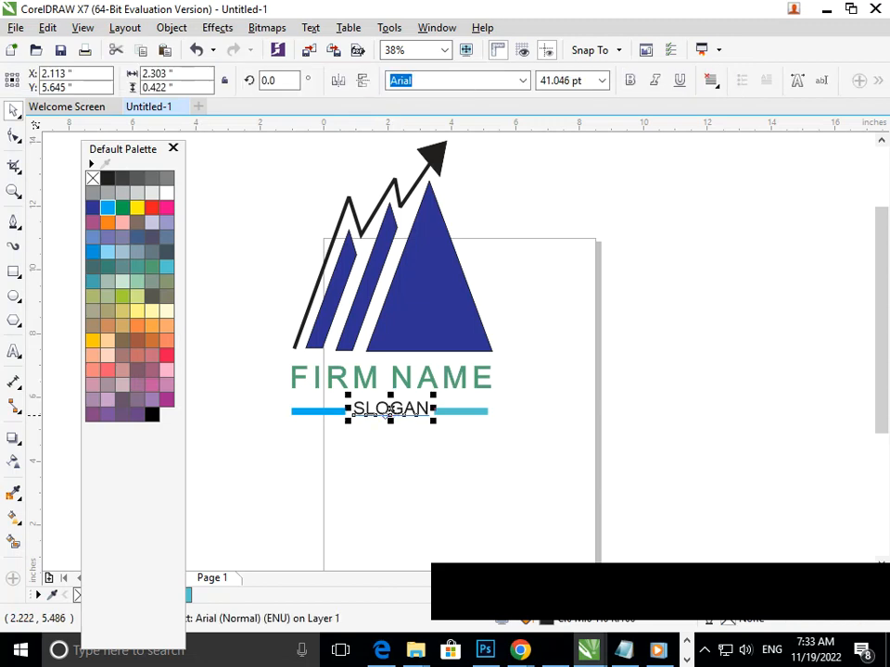
left_click(93, 208)
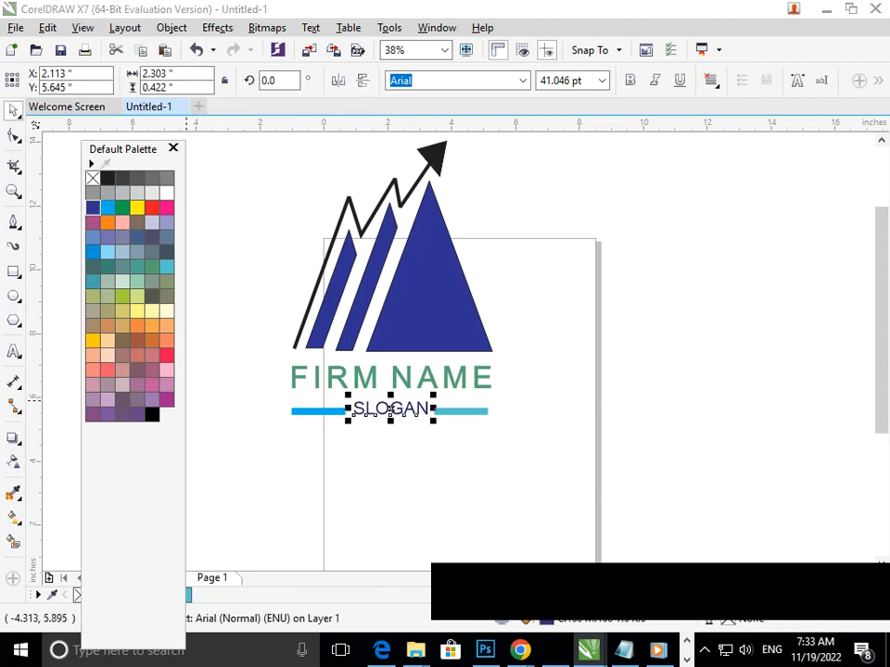
right_click(92, 208)
left_click(252, 342)
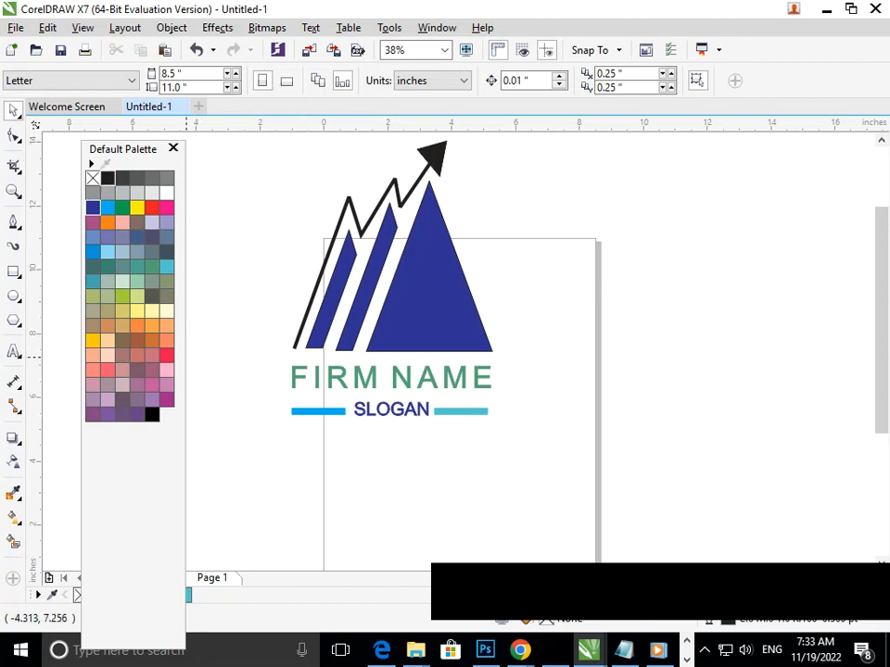
left_click_drag(154, 149, 888, 130)
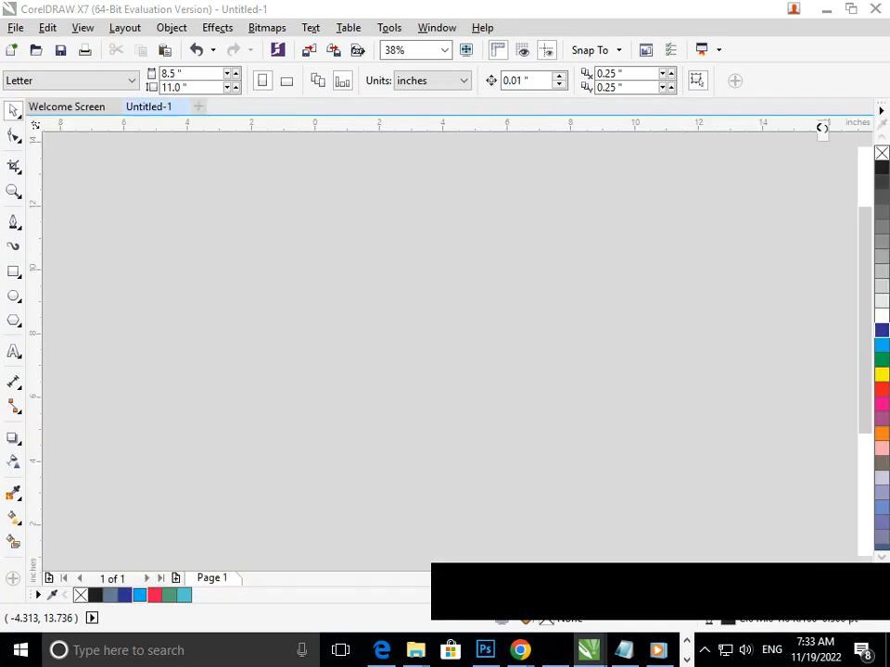
- Select all the logo shapes, text and lines and group them
left_click_drag(172, 472, 561, 159)
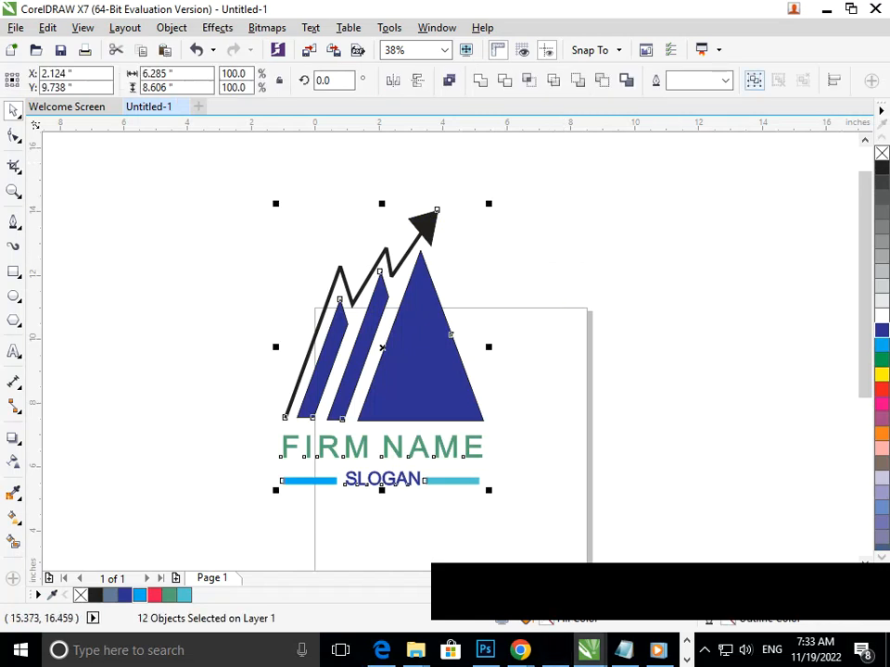
key("ctrl+g")
key("F3")
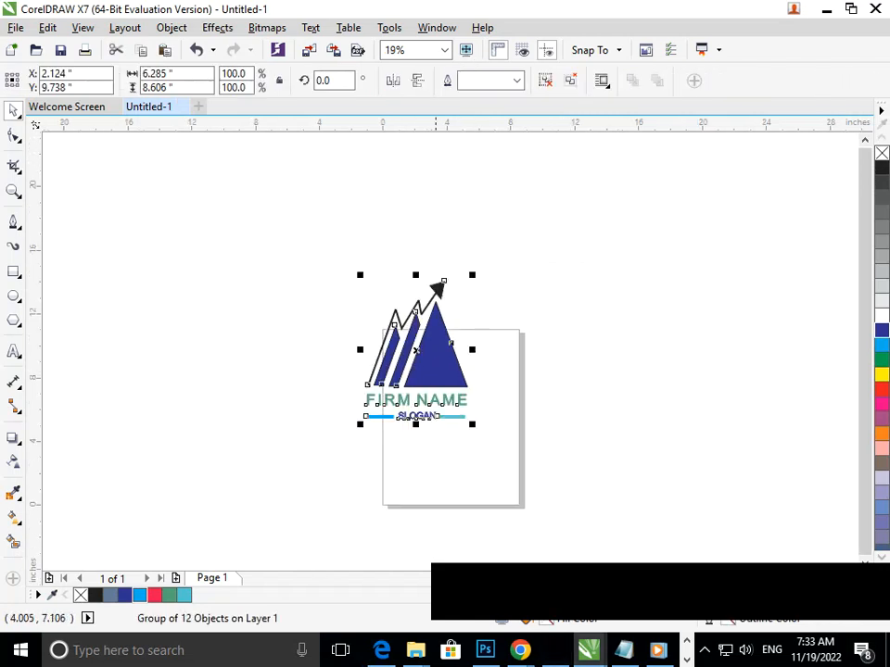
- Move the grouped logo onto the page, scaling it down slightly to sit centred within the page
left_click_drag(438, 372, 479, 418)
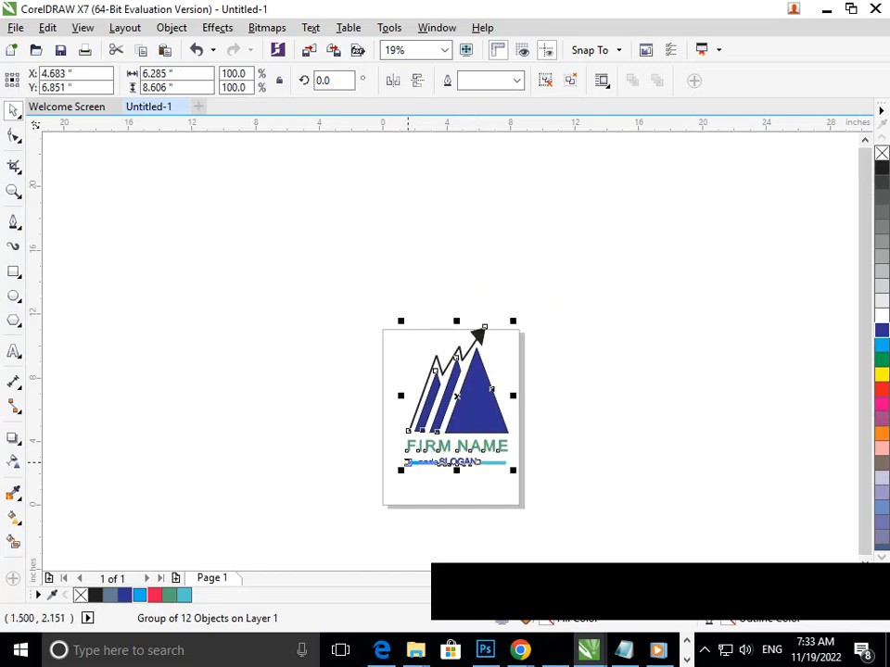
left_click_drag(406, 472, 420, 463)
left_click_drag(461, 413, 454, 423)
left_click(358, 427)
key("F2")
left_click_drag(370, 318, 539, 518)
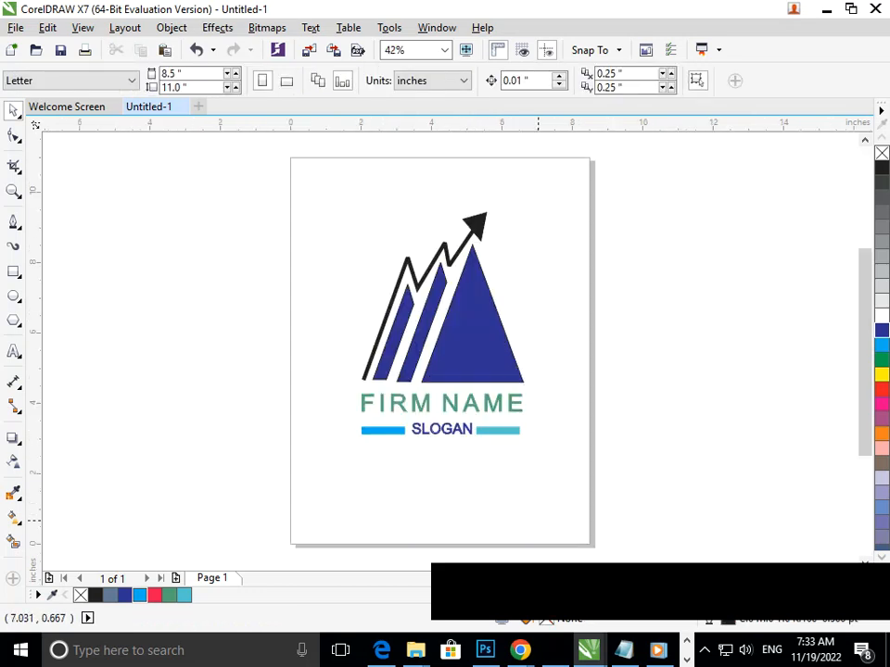